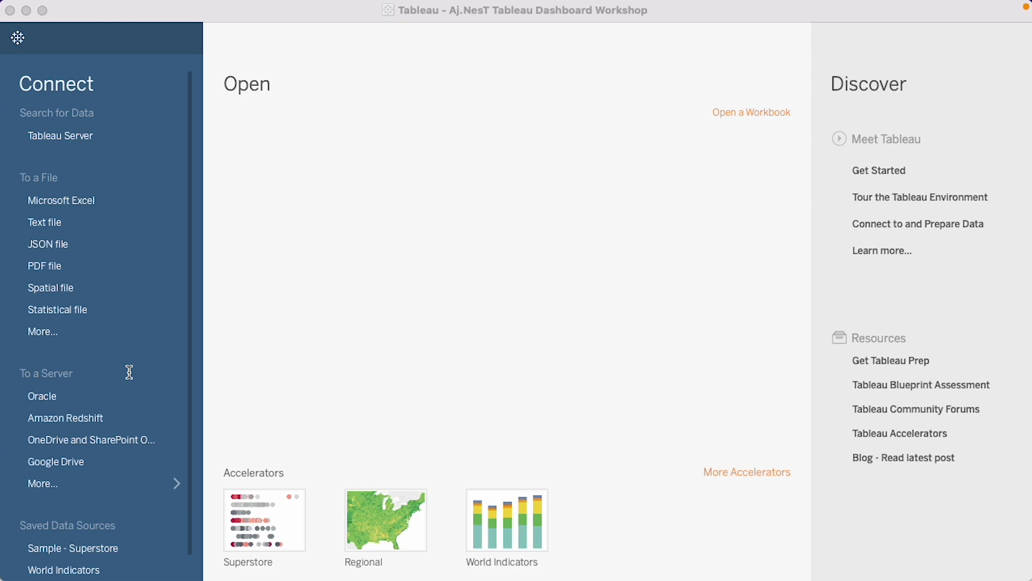
# - Connect to the Microsoft Excel workbook Data1 LMS Data.xlsx in the Tableau Dashboard Data folder
pyautogui.click(147, 482)
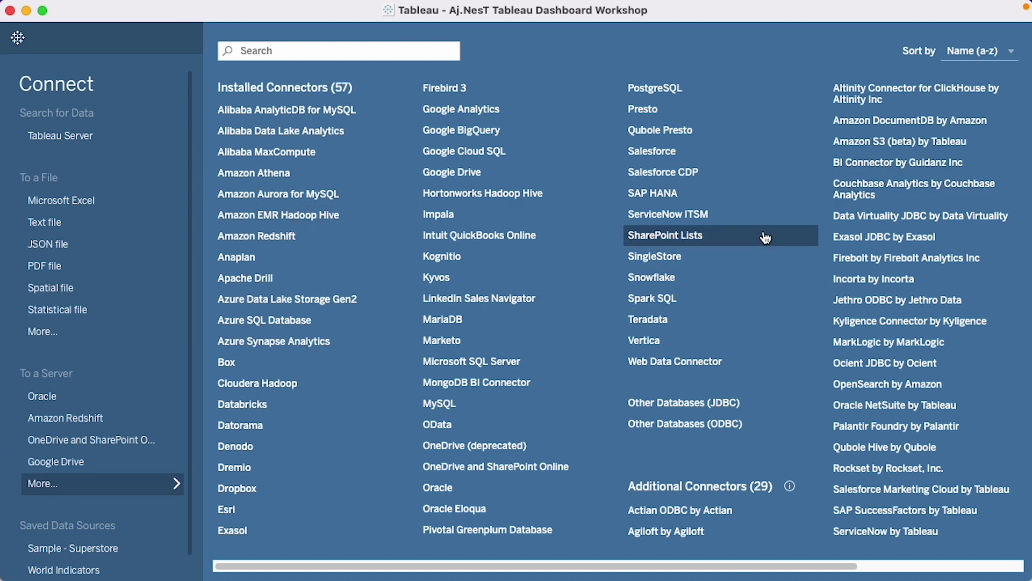
pyautogui.click(156, 484)
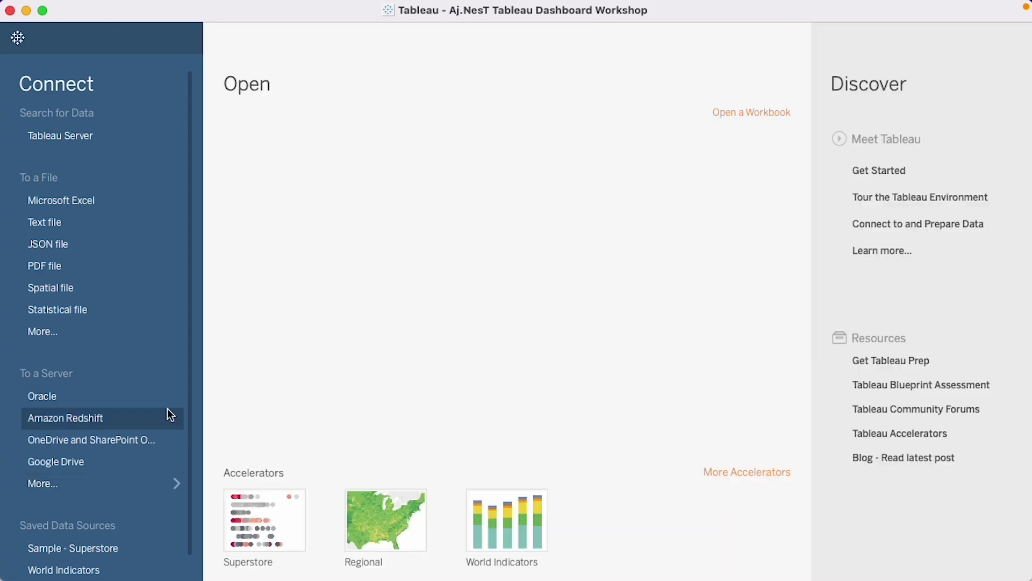
pyautogui.click(111, 200)
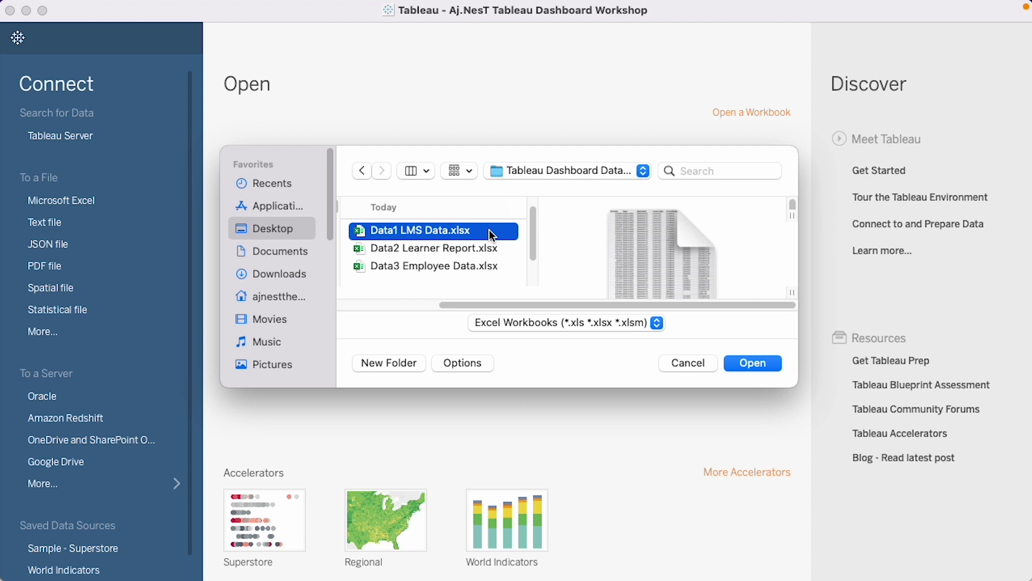
pyautogui.click(754, 364)
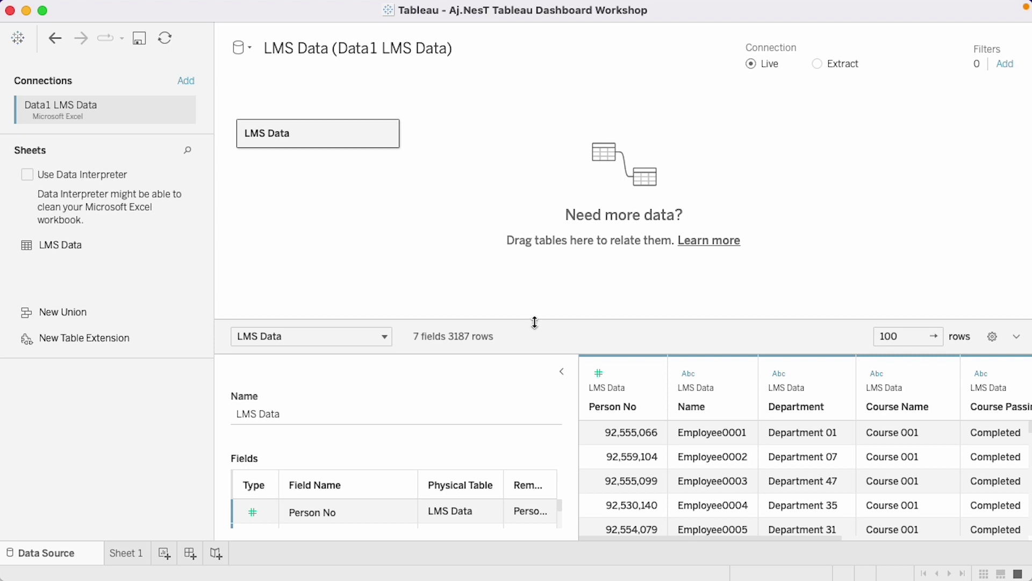
# - Enlarge the data preview area and review the Department and Course Name columns of the LMS Data table
pyautogui.moveTo(534, 322); pyautogui.dragTo(526, 249)
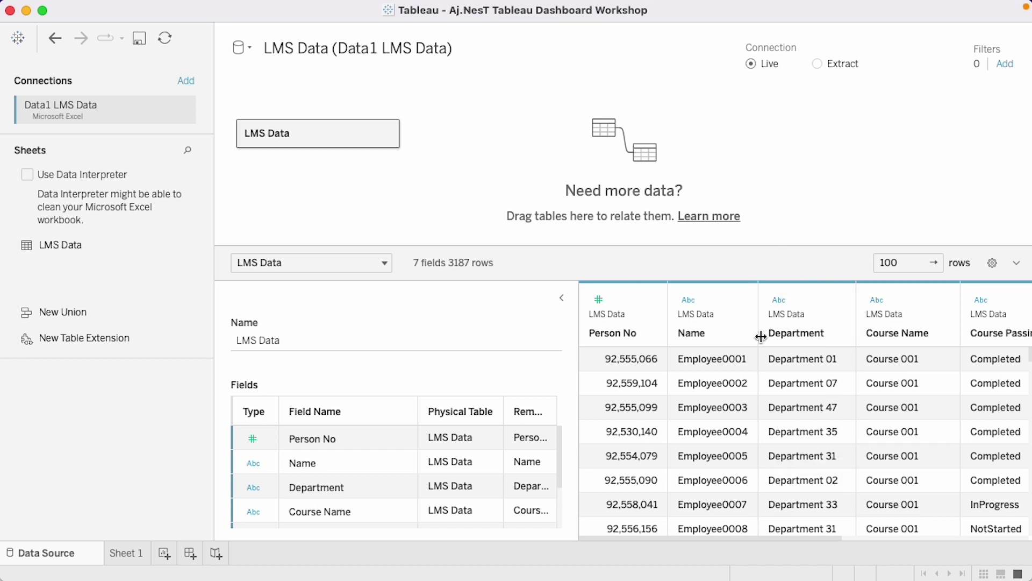
pyautogui.hscroll(3, 786, 428)
pyautogui.hscroll(2, 718, 411)
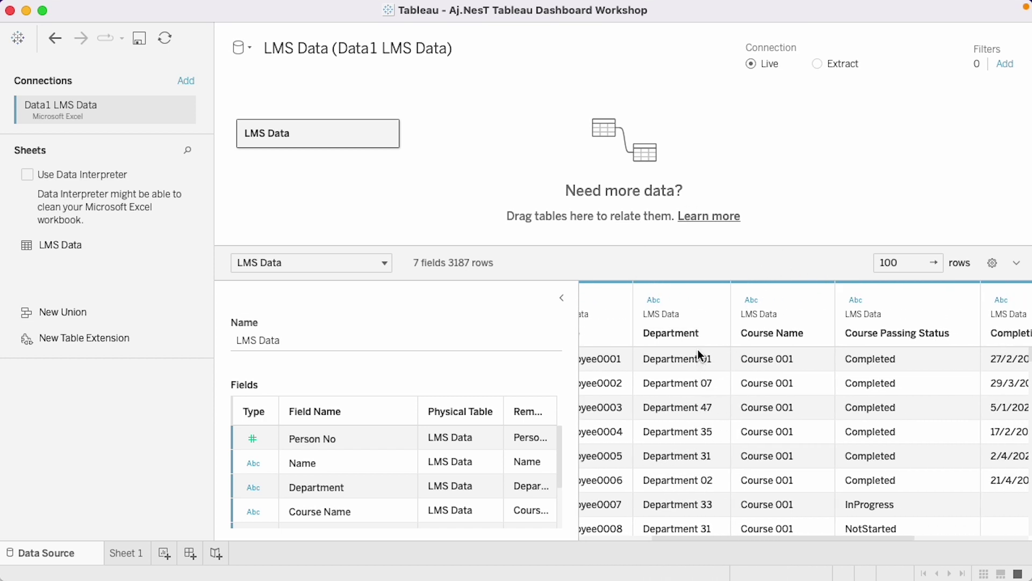
pyautogui.scroll(-5, 698, 449)
pyautogui.scroll(5, 695, 422)
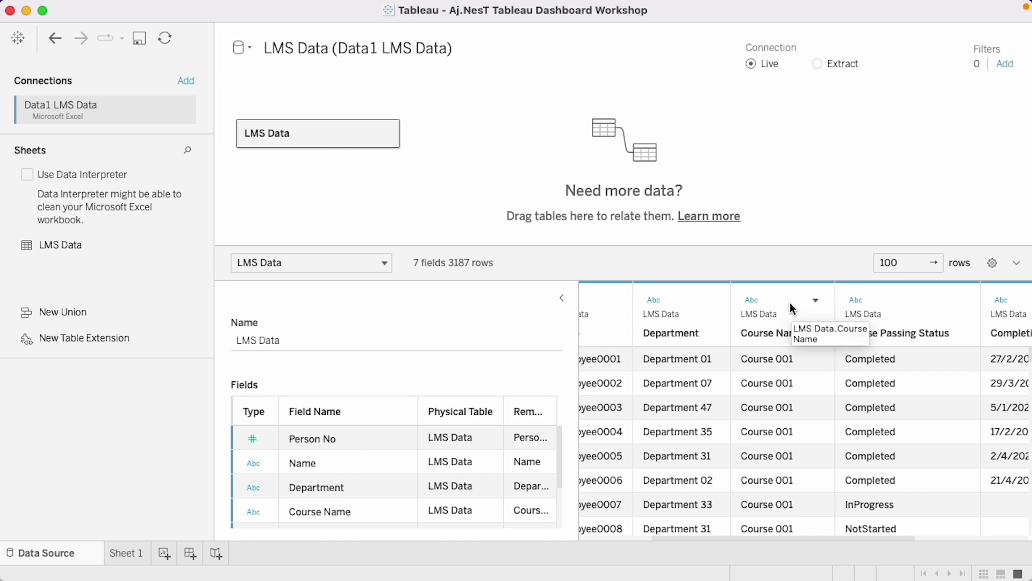
pyautogui.scroll(-20, 808, 410)
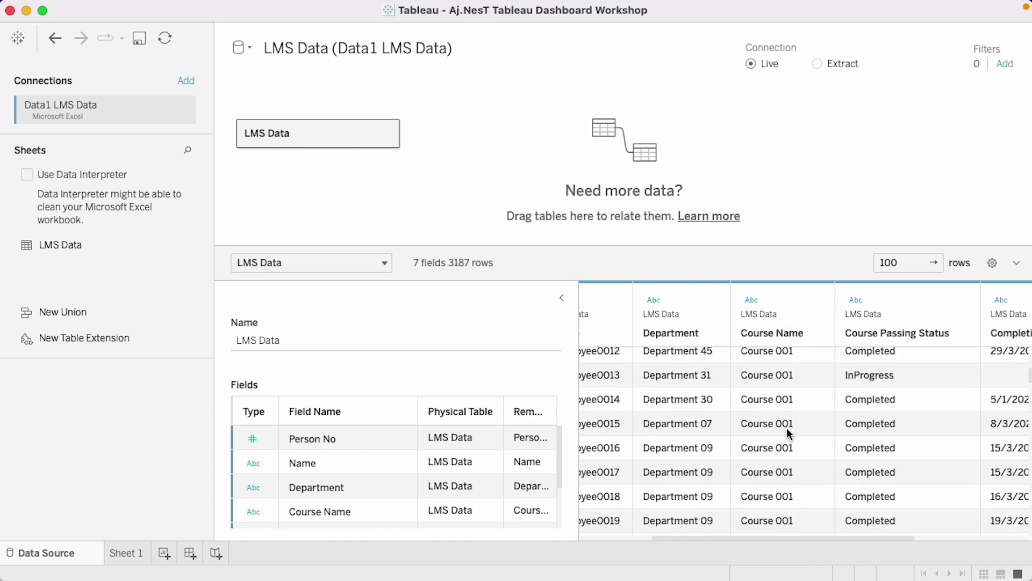
pyautogui.scroll(20, 785, 469)
pyautogui.scroll(3, 784, 457)
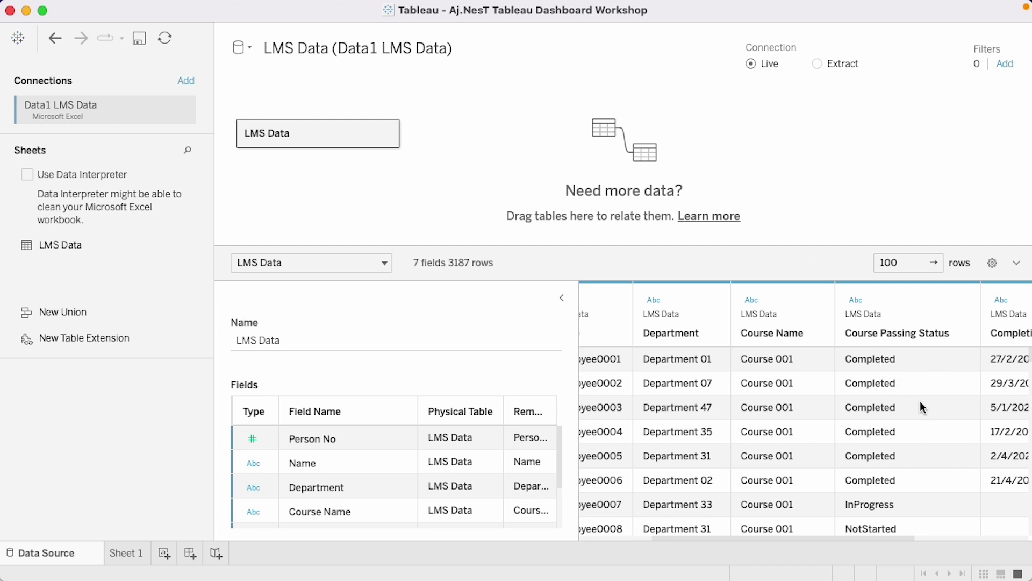
# - Examine the Course Passing Status, Completion date and Registration Date columns in the LMS Data preview
pyautogui.hscroll(5, 920, 403)
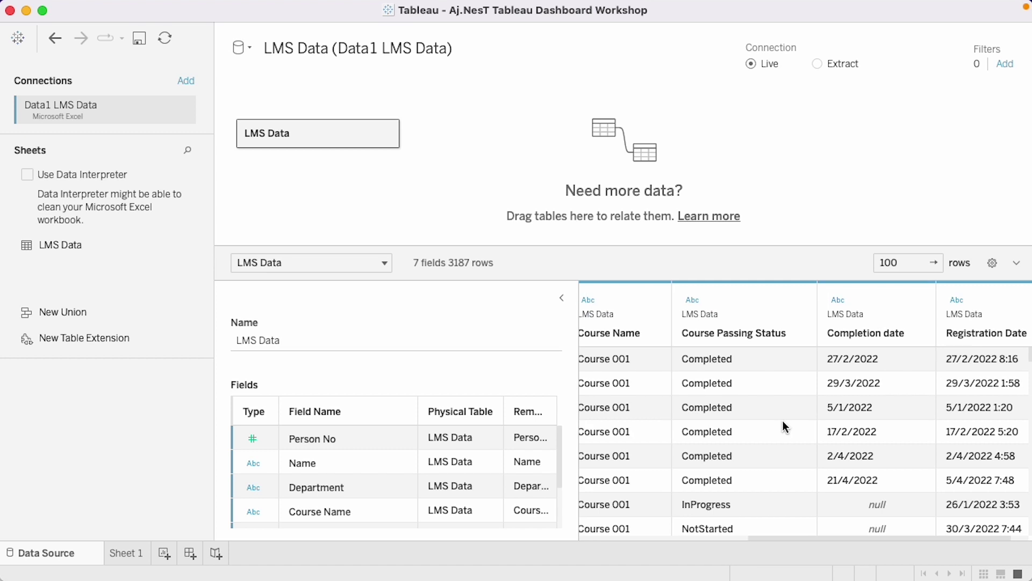
pyautogui.scroll(-2, 755, 417)
pyautogui.scroll(2, 755, 424)
pyautogui.scroll(-1, 767, 415)
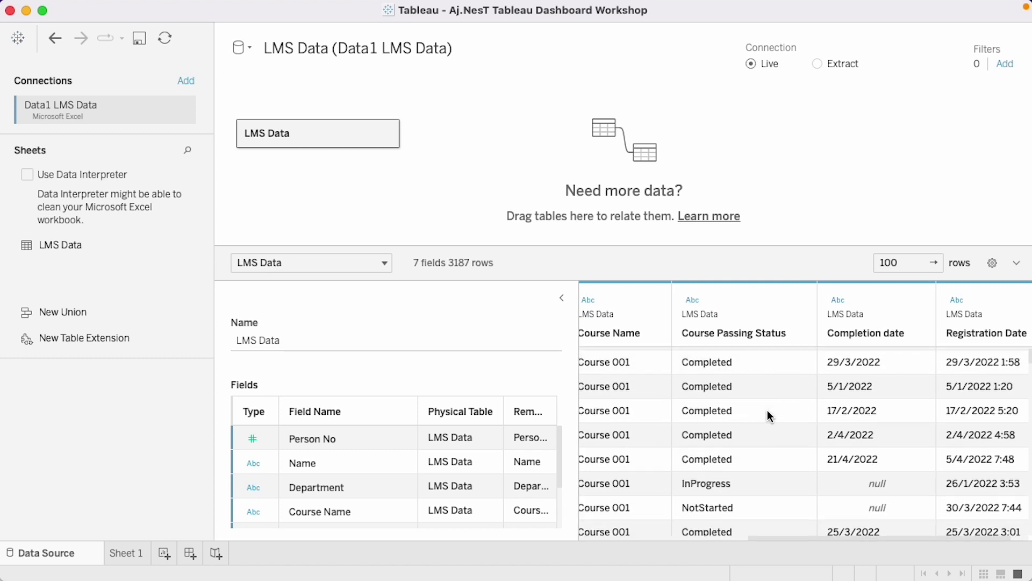
pyautogui.scroll(1, 753, 470)
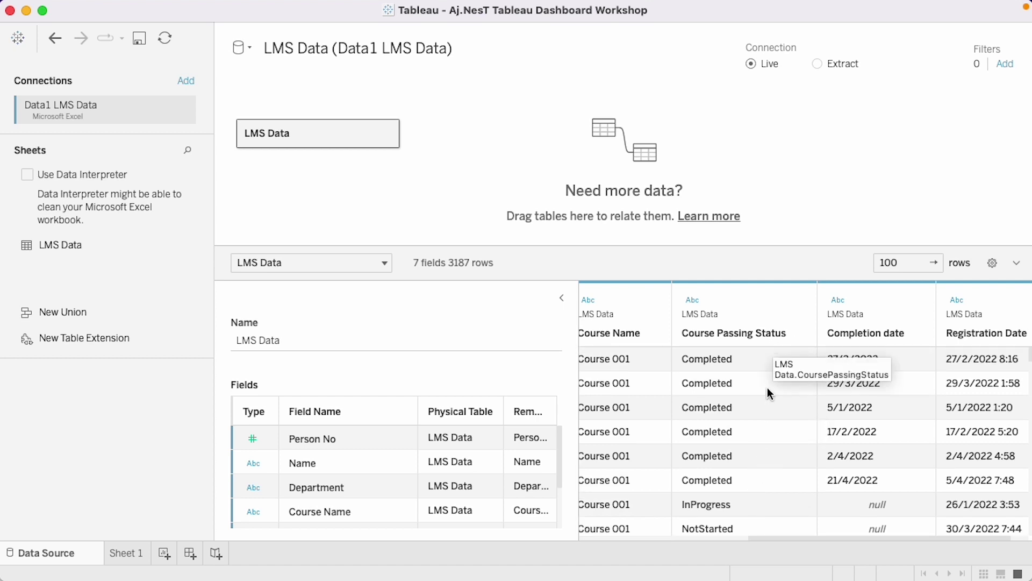
pyautogui.scroll(-1, 764, 407)
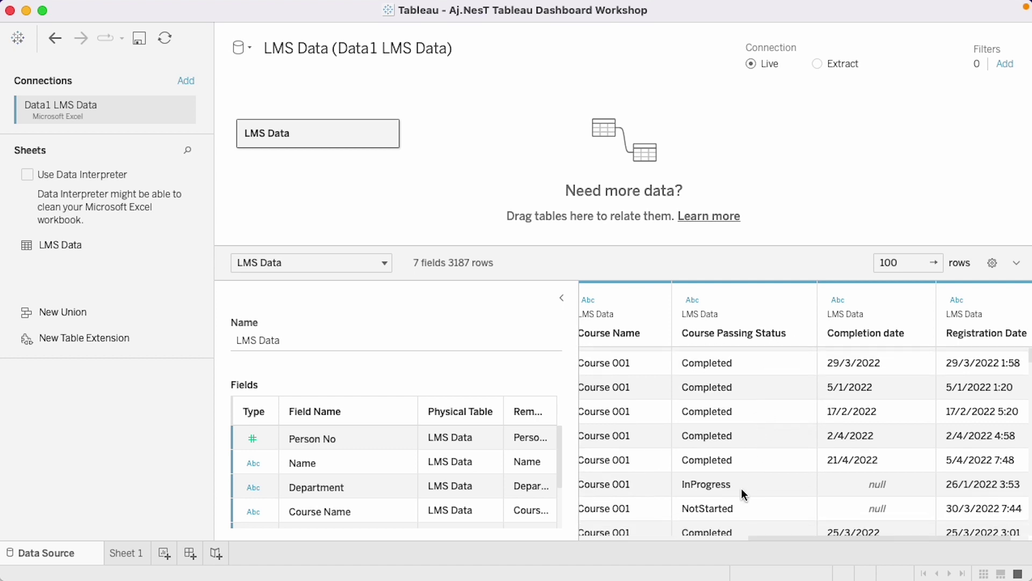
pyautogui.scroll(1, 756, 484)
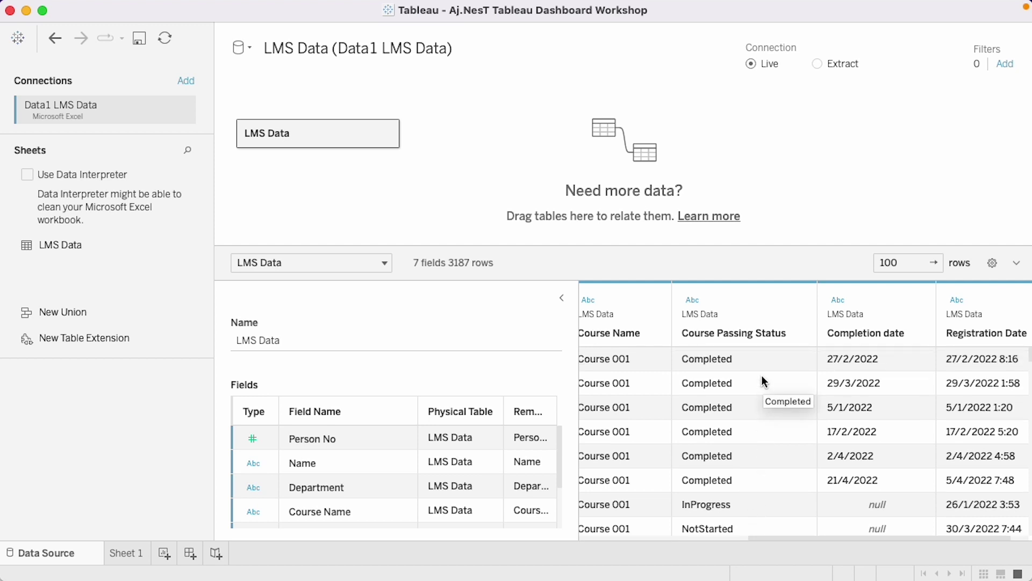
pyautogui.hscroll(2, 763, 376)
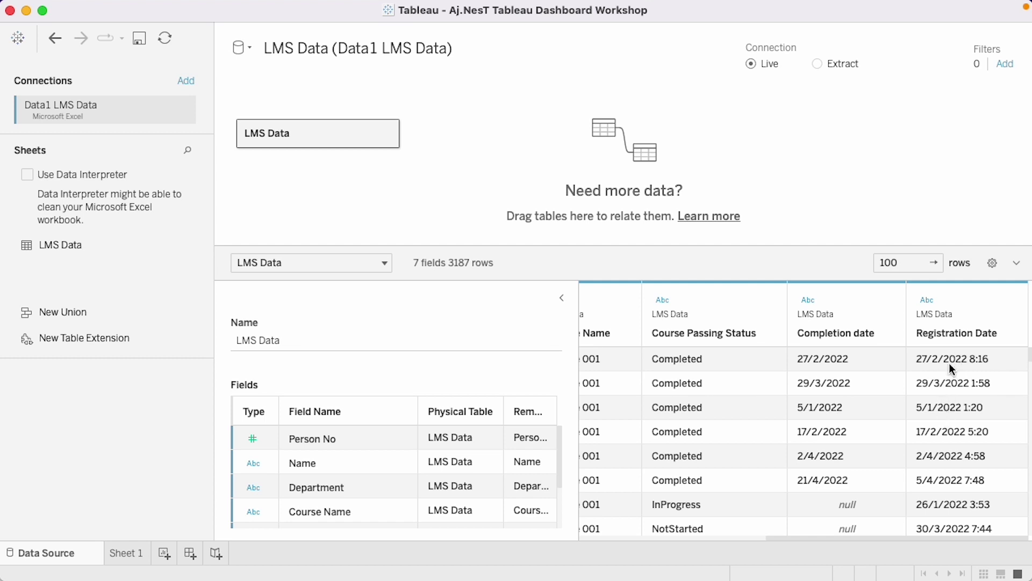
pyautogui.scroll(-5, 865, 426)
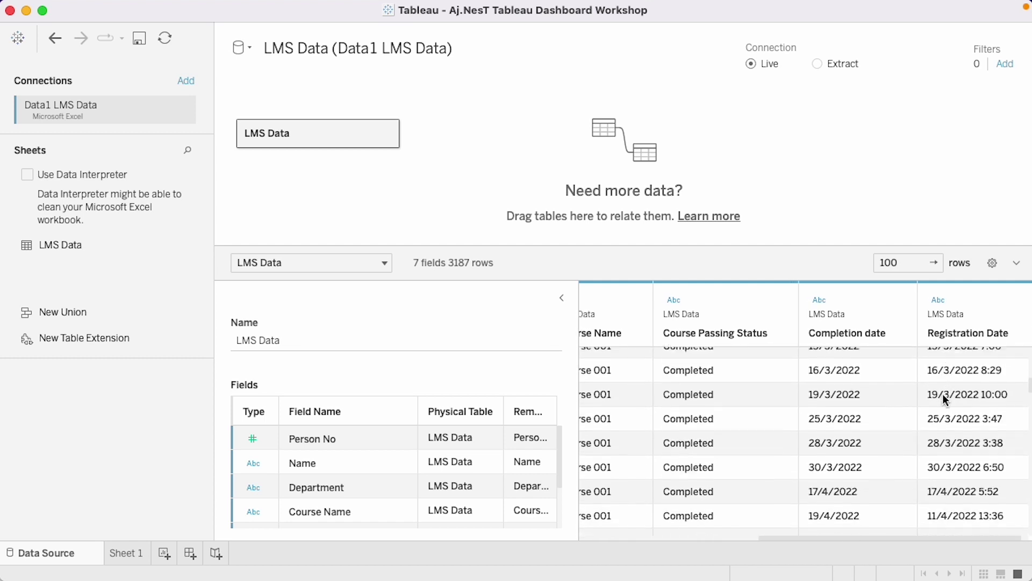
pyautogui.scroll(5, 942, 394)
pyautogui.hscroll(-5, 914, 392)
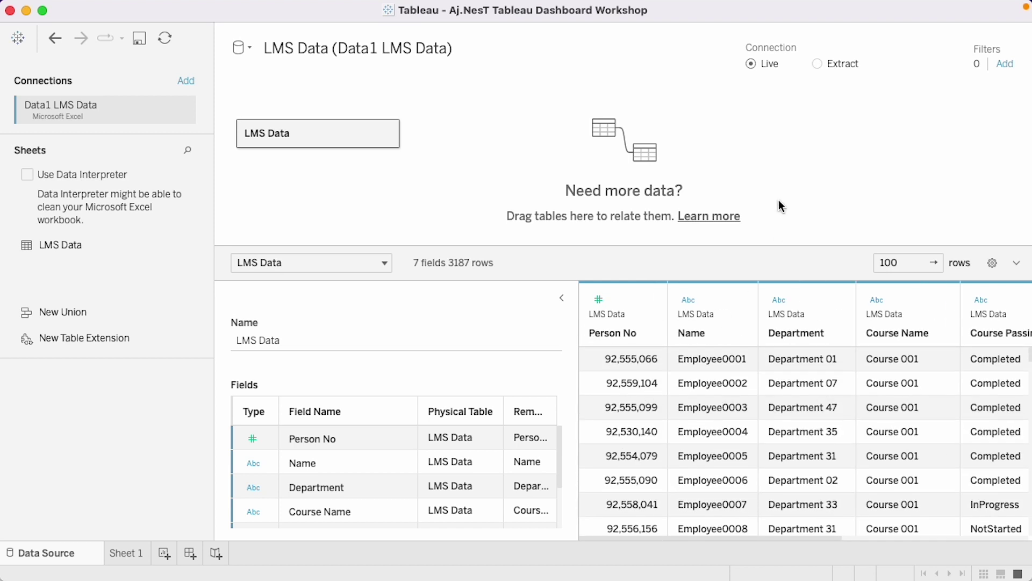
# - Open the Sheet 1 worksheet and widen its Data pane so the data source name fits
pyautogui.click(126, 554)
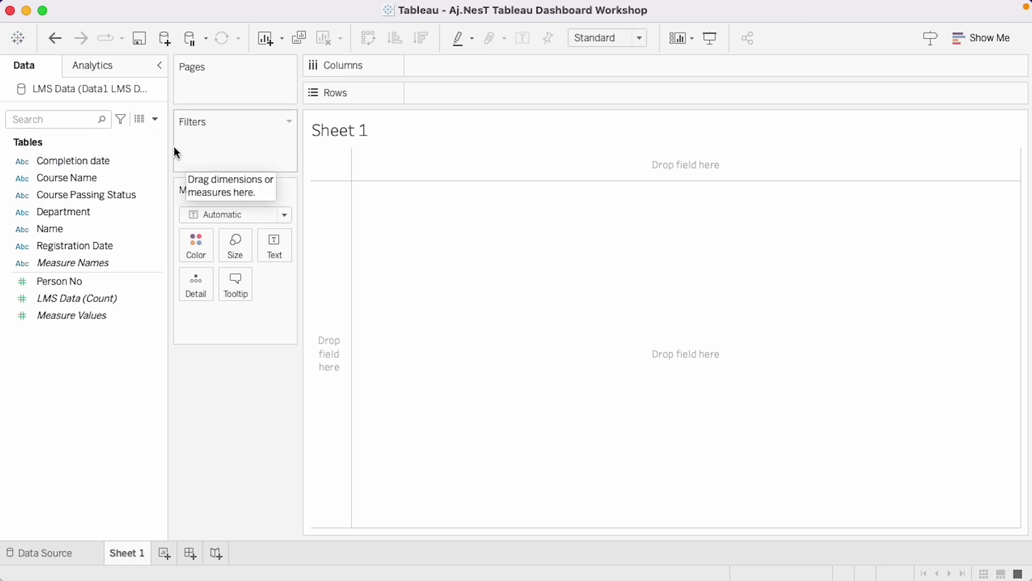
pyautogui.moveTo(170, 143); pyautogui.dragTo(188, 157)
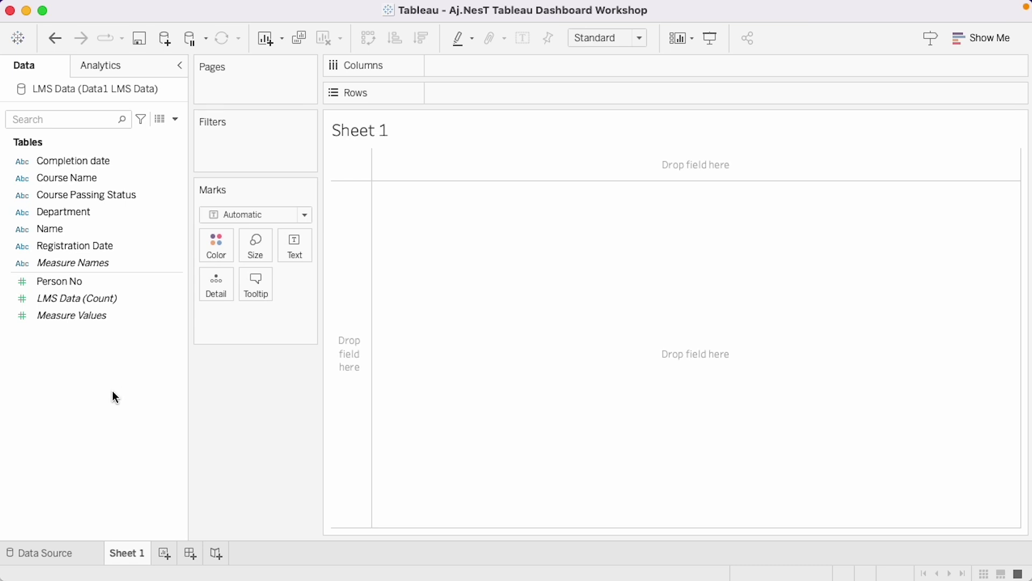
# - Return to the data source and change the Person No field's data type to String
pyautogui.click(64, 557)
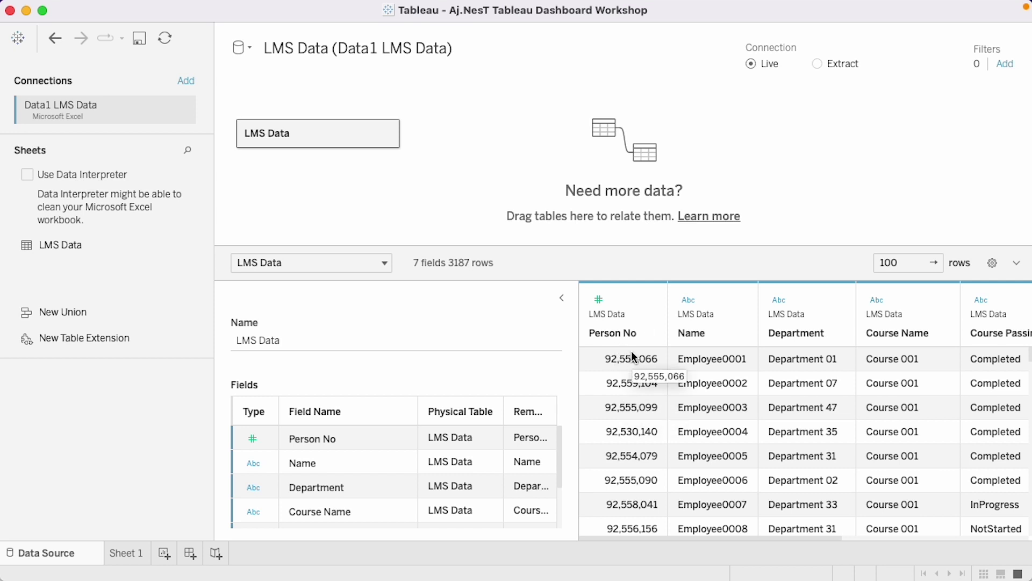
pyautogui.scroll(-1, 634, 430)
pyautogui.scroll(1, 634, 455)
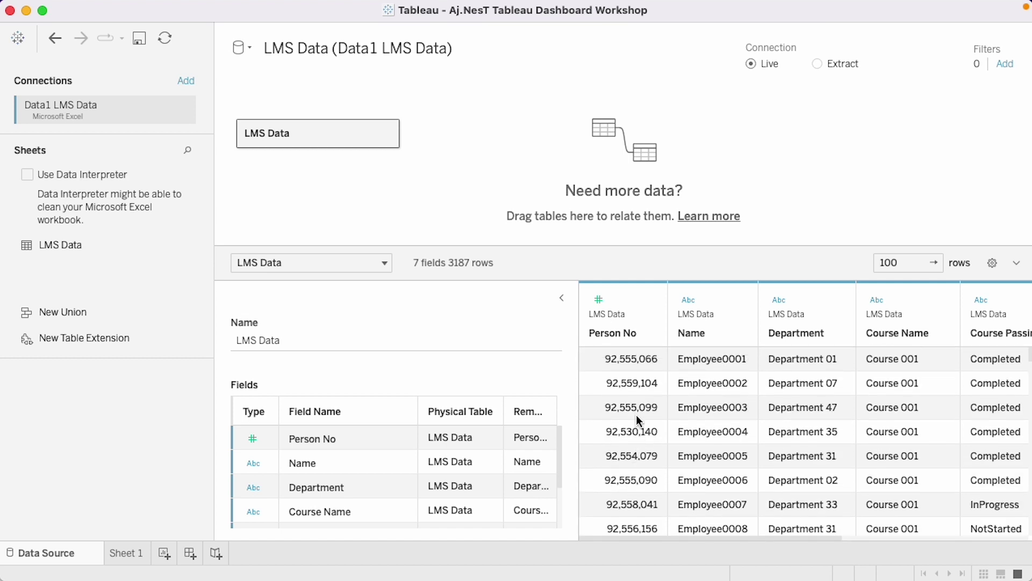
pyautogui.click(601, 301)
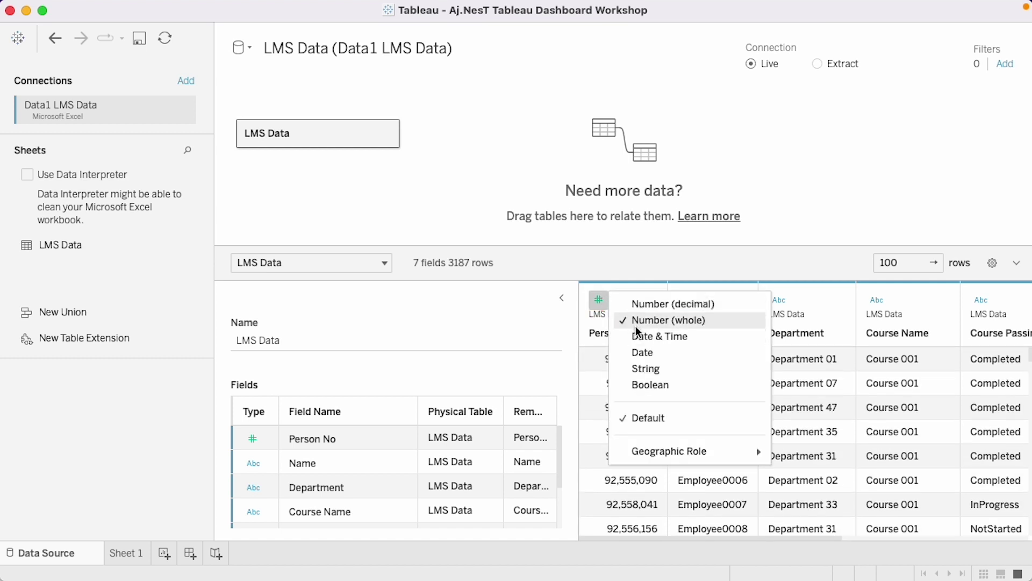
pyautogui.click(599, 301)
pyautogui.click(599, 301)
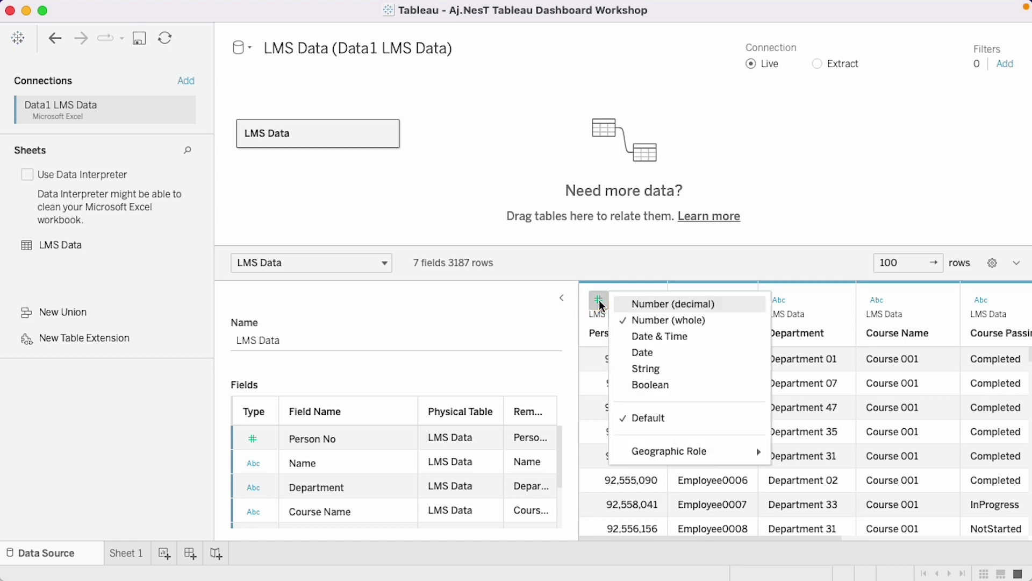
pyautogui.click(691, 370)
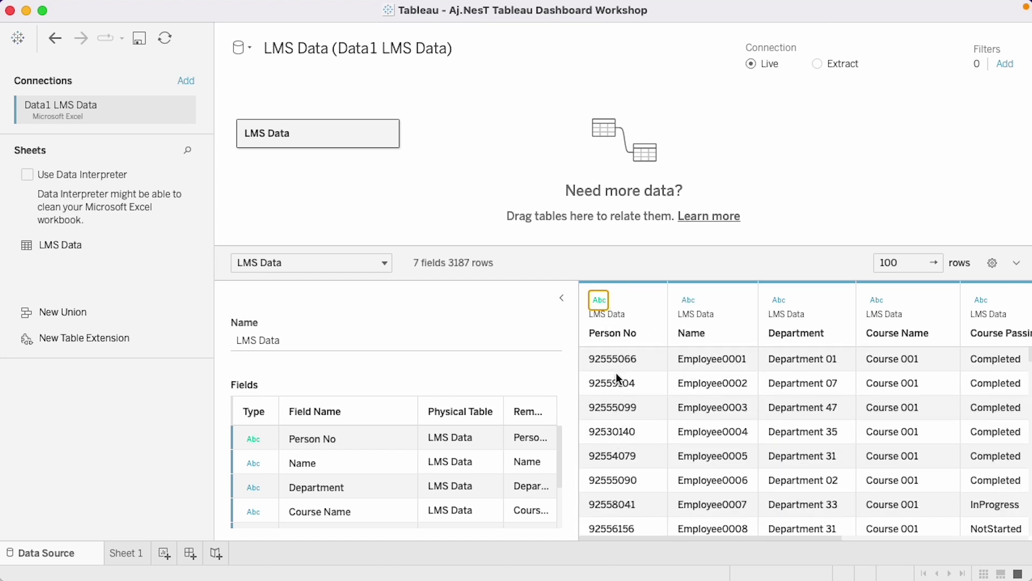
pyautogui.click(601, 301)
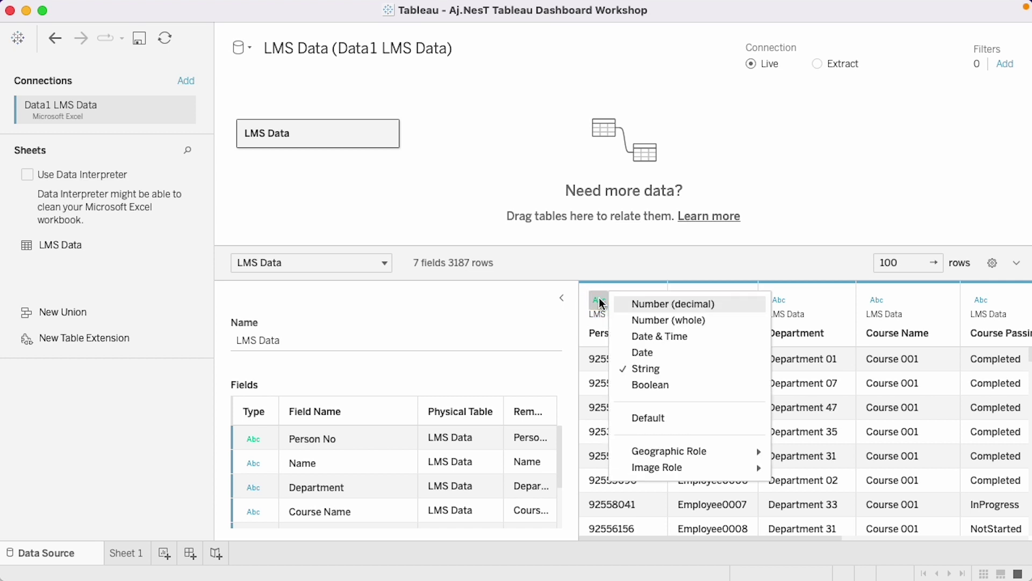
pyautogui.click(599, 298)
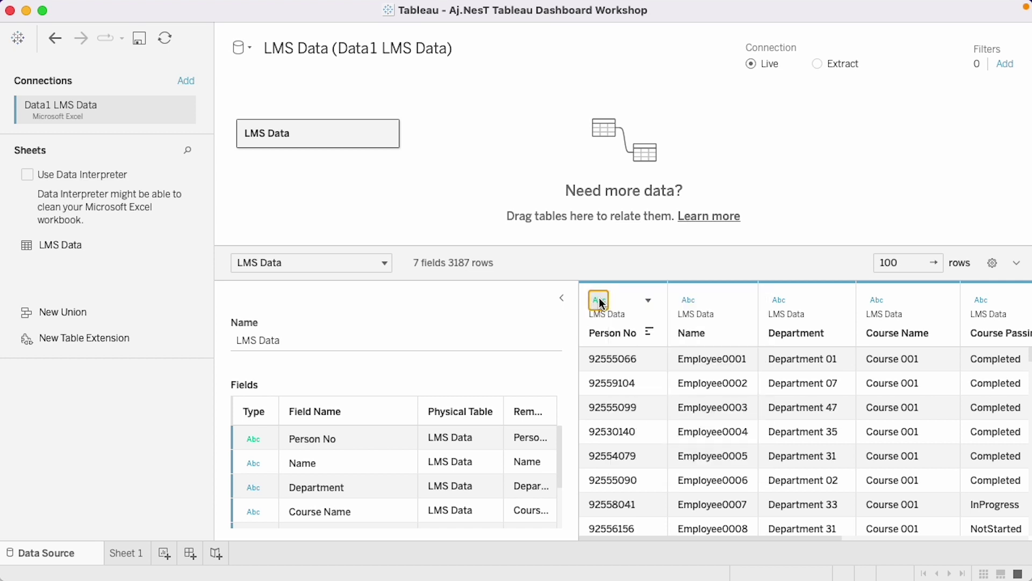
# - Review the Person No values and the remaining columns in the LMS Data preview
pyautogui.click(626, 359)
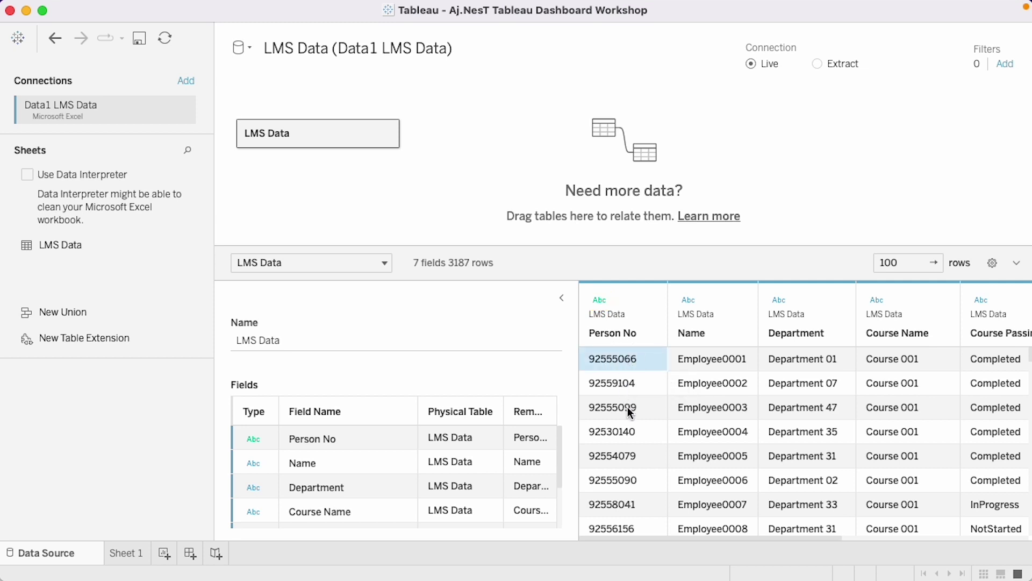
pyautogui.scroll(-5, 628, 425)
pyautogui.scroll(-8, 629, 435)
pyautogui.scroll(15, 628, 449)
pyautogui.hscroll(5, 717, 385)
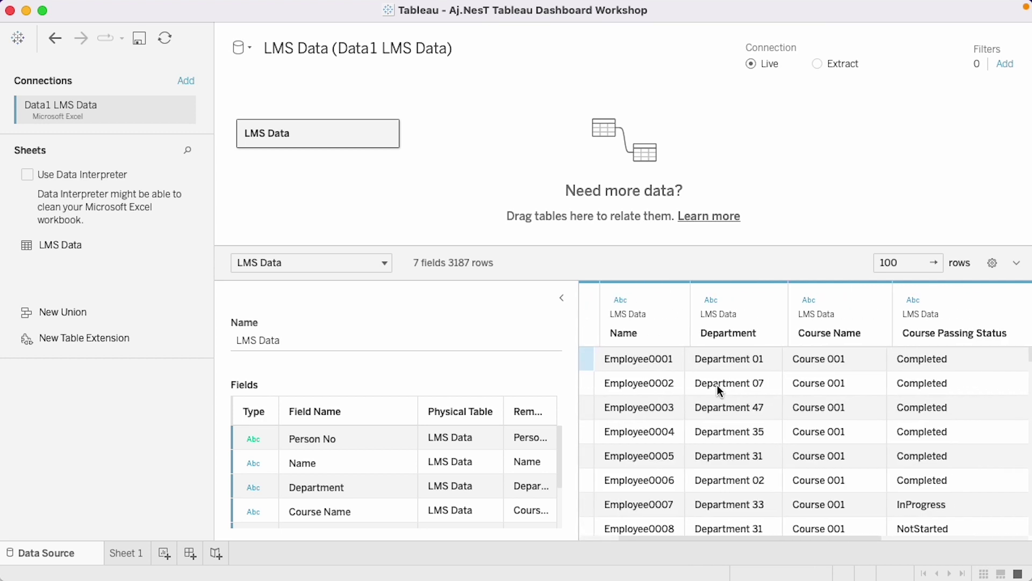
pyautogui.hscroll(4, 718, 385)
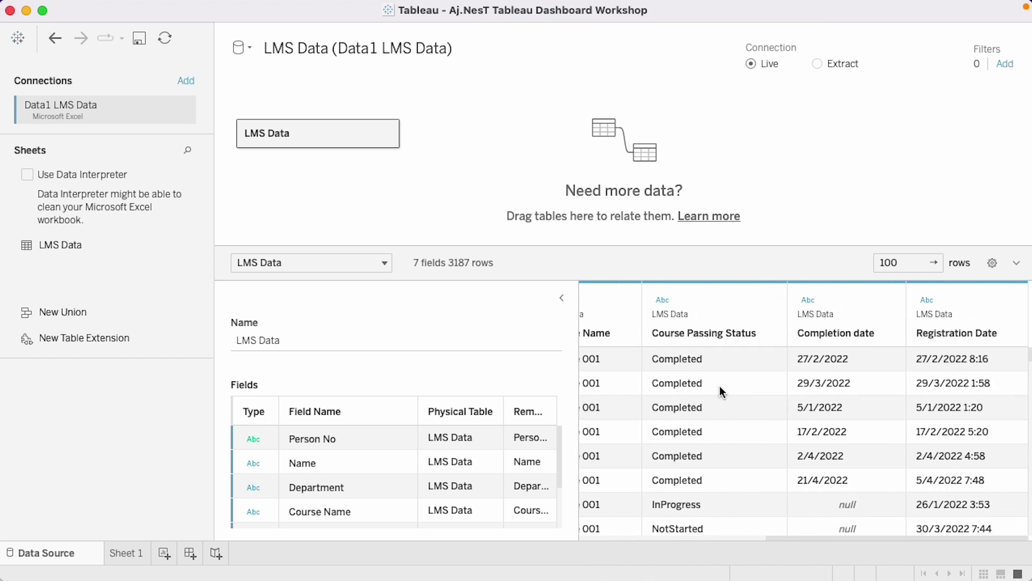
pyautogui.hscroll(-10, 786, 392)
pyautogui.hscroll(8, 786, 394)
pyautogui.hscroll(-8, 786, 393)
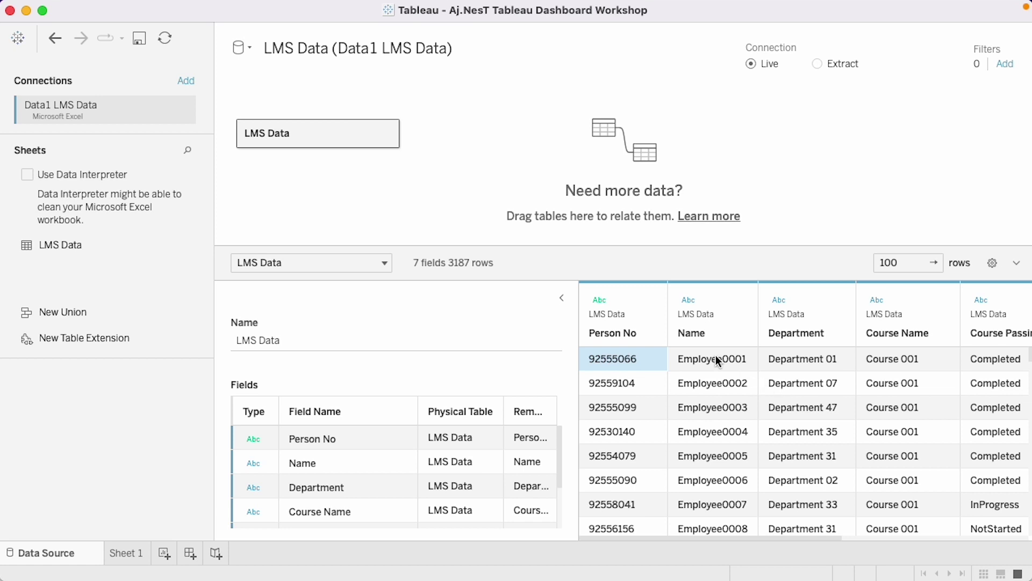
# - In Sheet 1, convert the Person No measure into a dimension
pyautogui.click(117, 554)
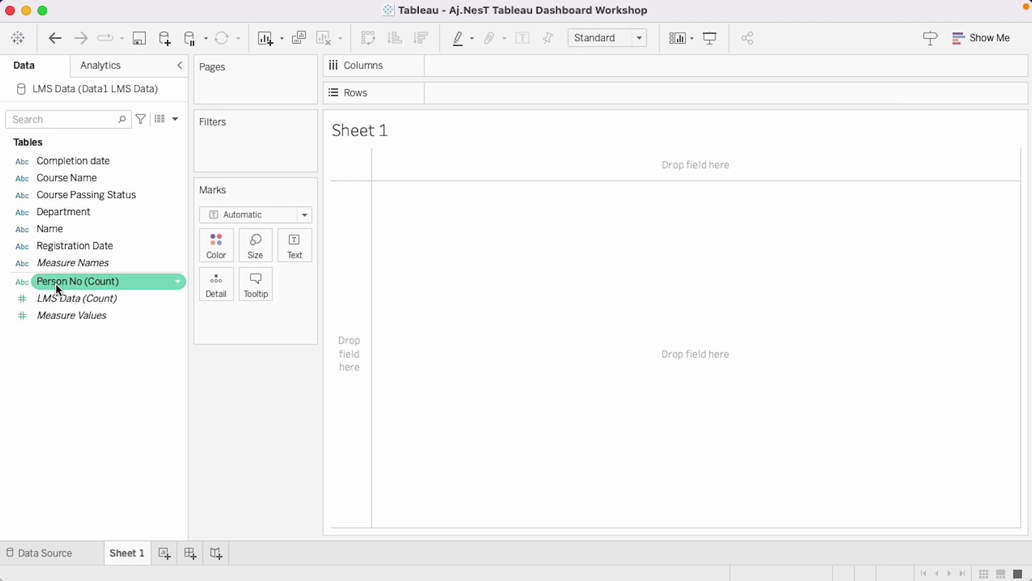
pyautogui.moveTo(56, 283); pyautogui.dragTo(65, 225)
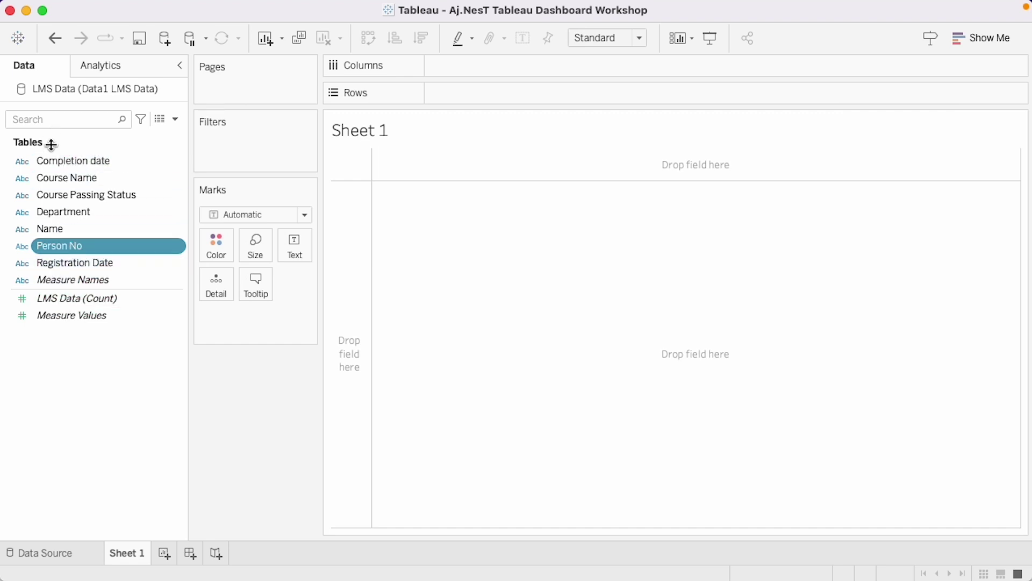
# - Go through the dimension fields in the Data pane one by one, from Completion date to Measure Names
pyautogui.click(63, 160)
pyautogui.click(62, 177)
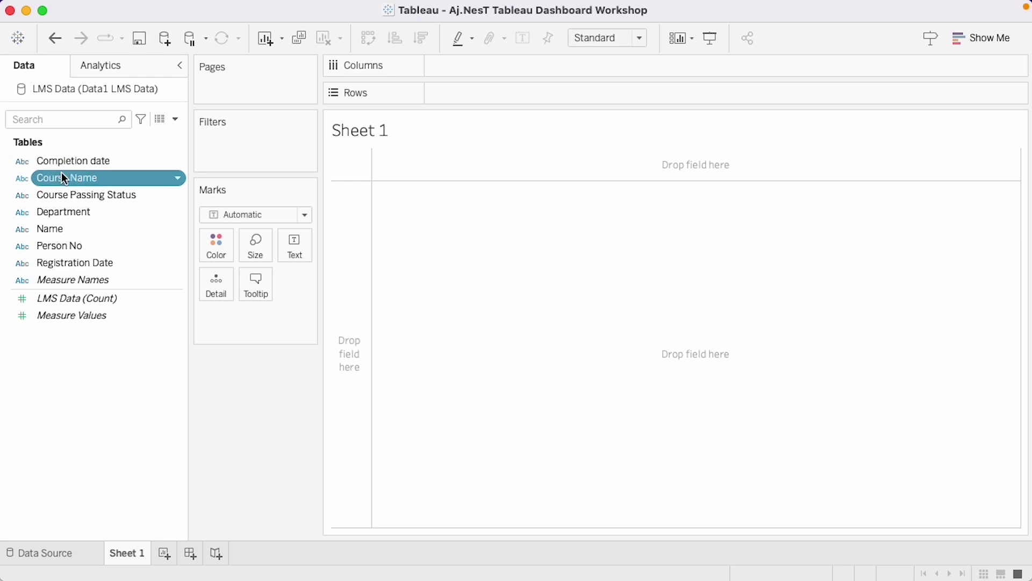
pyautogui.click(64, 196)
pyautogui.click(62, 212)
pyautogui.click(62, 229)
pyautogui.click(62, 246)
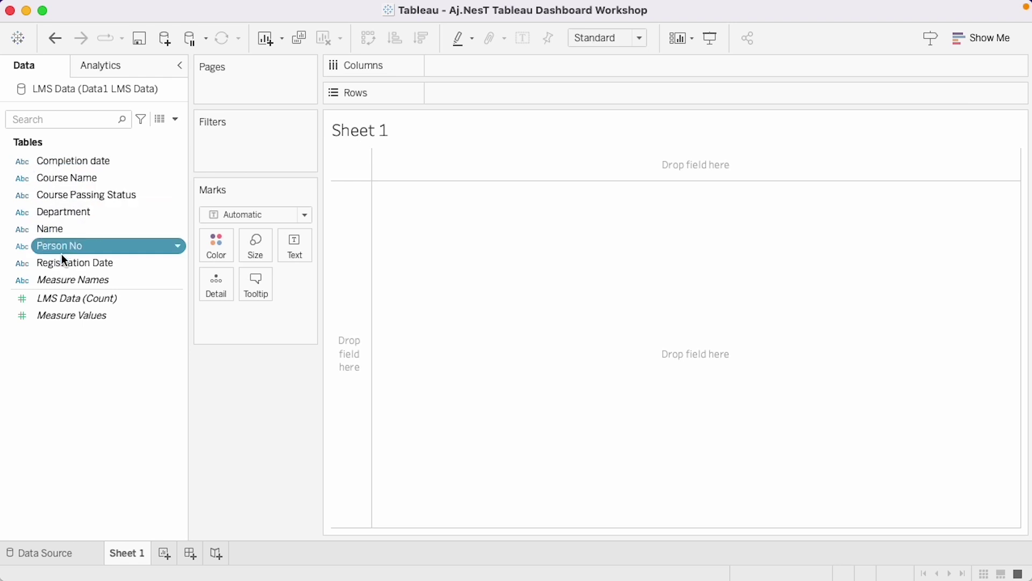
pyautogui.click(65, 263)
pyautogui.click(69, 279)
pyautogui.click(56, 161)
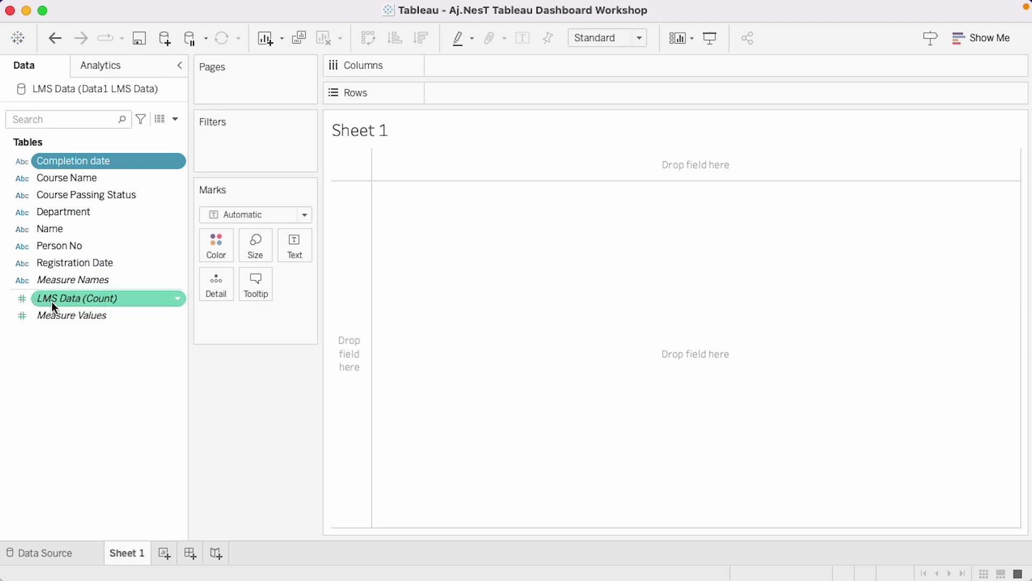
# - Return to the data source view and connect to the Excel workbook Data2 Learner Report.xlsx as an additional data source
pyautogui.moveTo(51, 301)
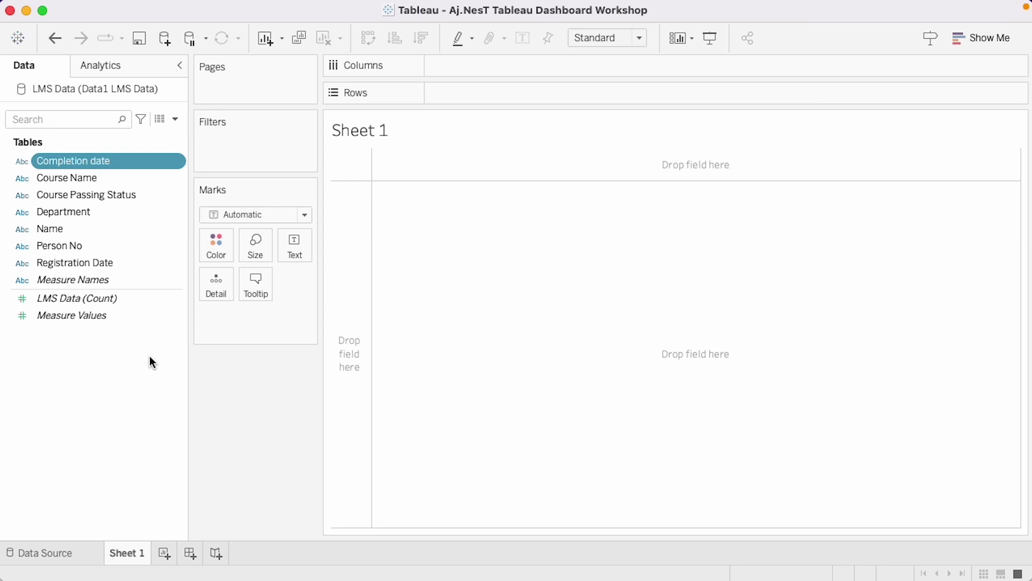
pyautogui.click(50, 556)
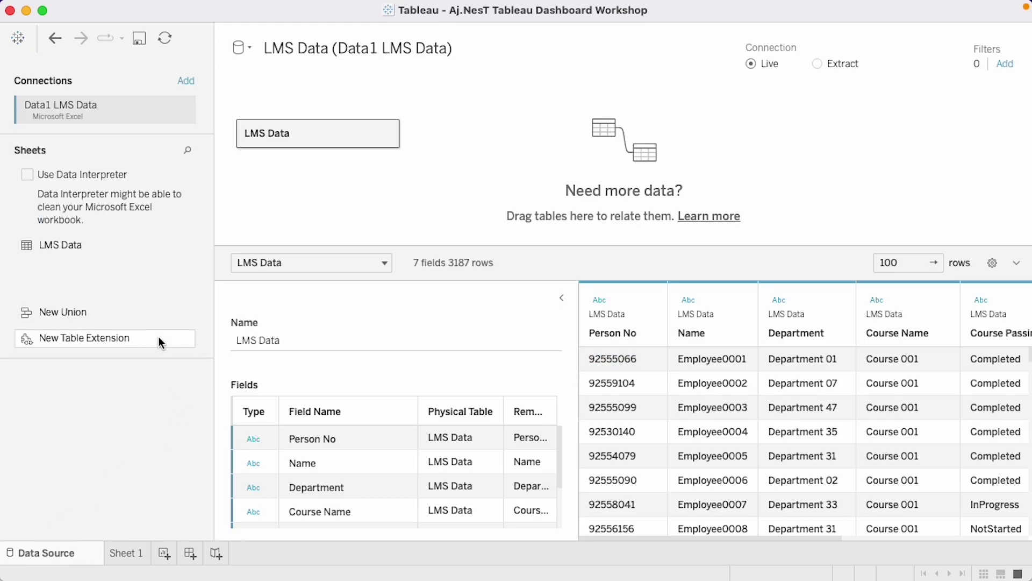
pyautogui.click(19, 41)
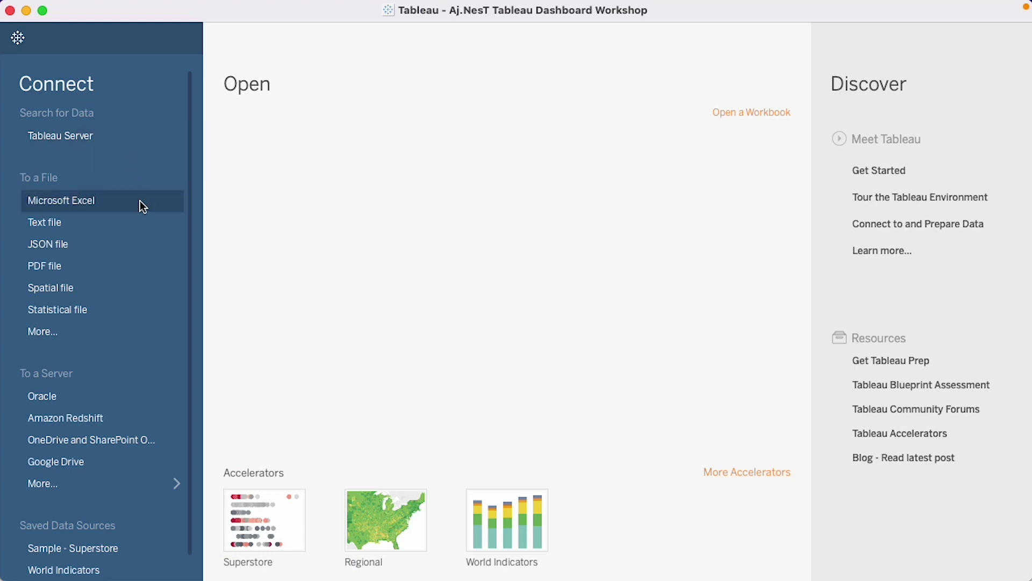
pyautogui.click(140, 201)
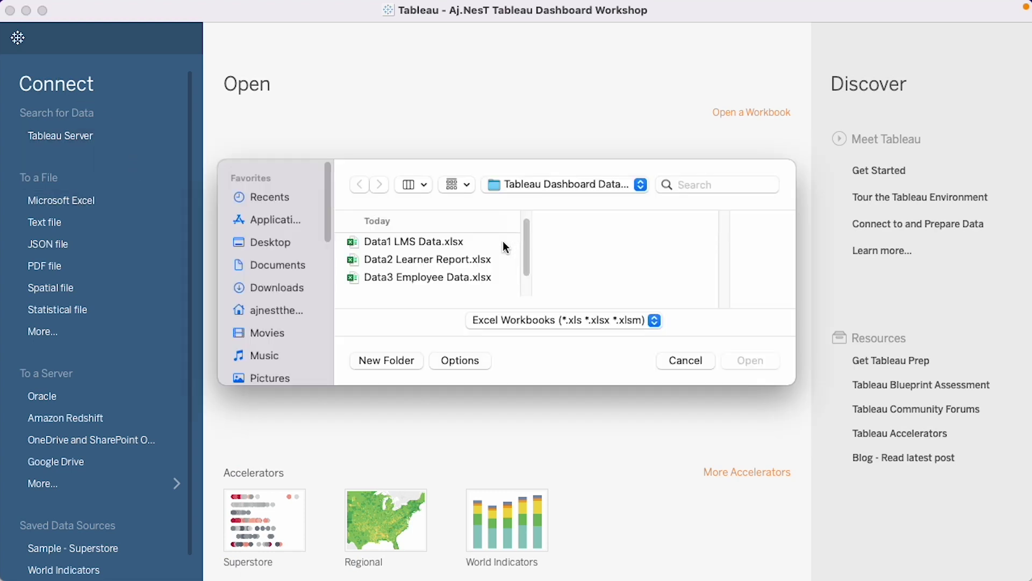
pyautogui.click(421, 261)
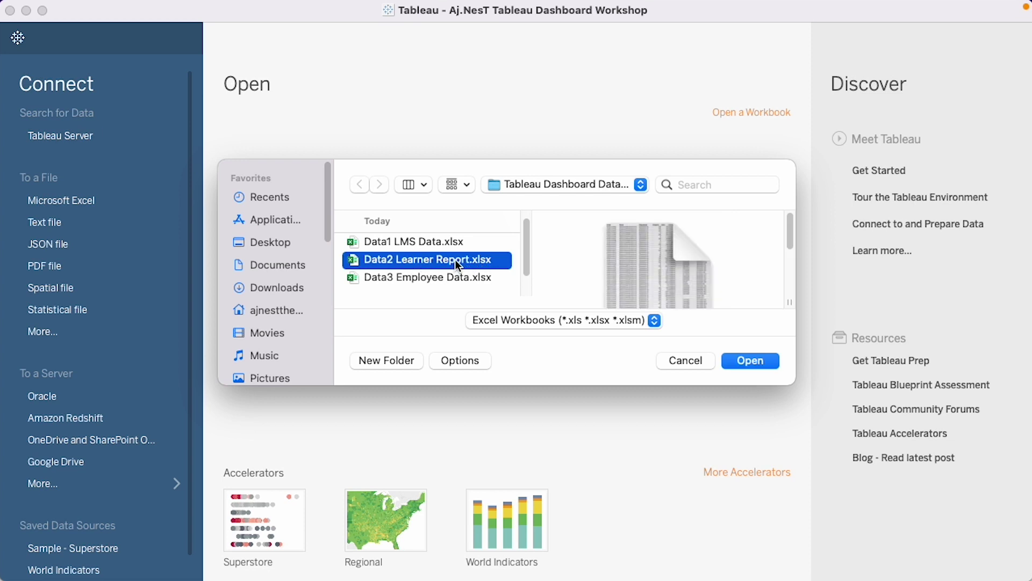
pyautogui.click(751, 361)
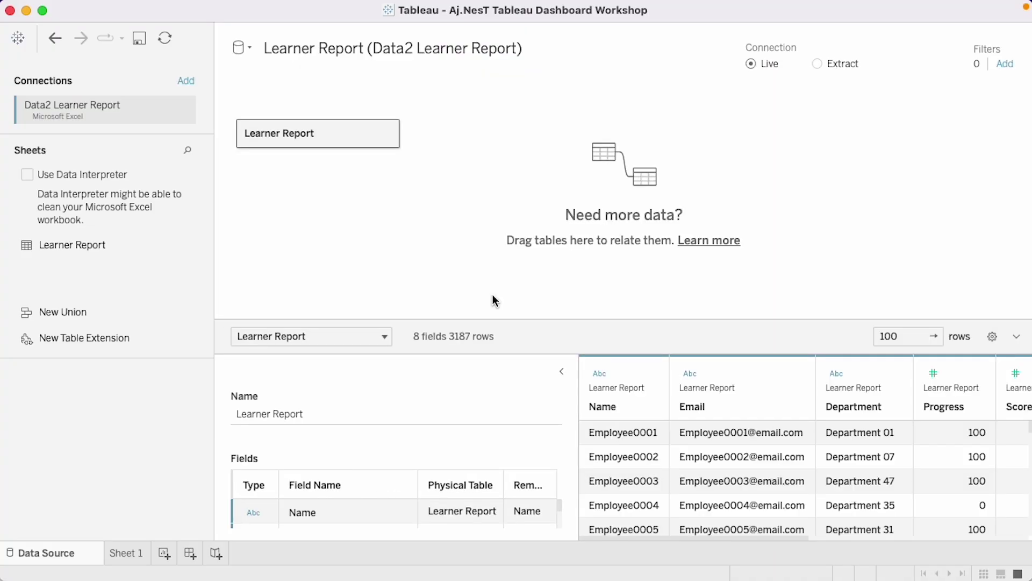
# - Enlarge the Learner Report data preview and review its columns from Name through Registration Date
pyautogui.moveTo(554, 319); pyautogui.dragTo(564, 253)
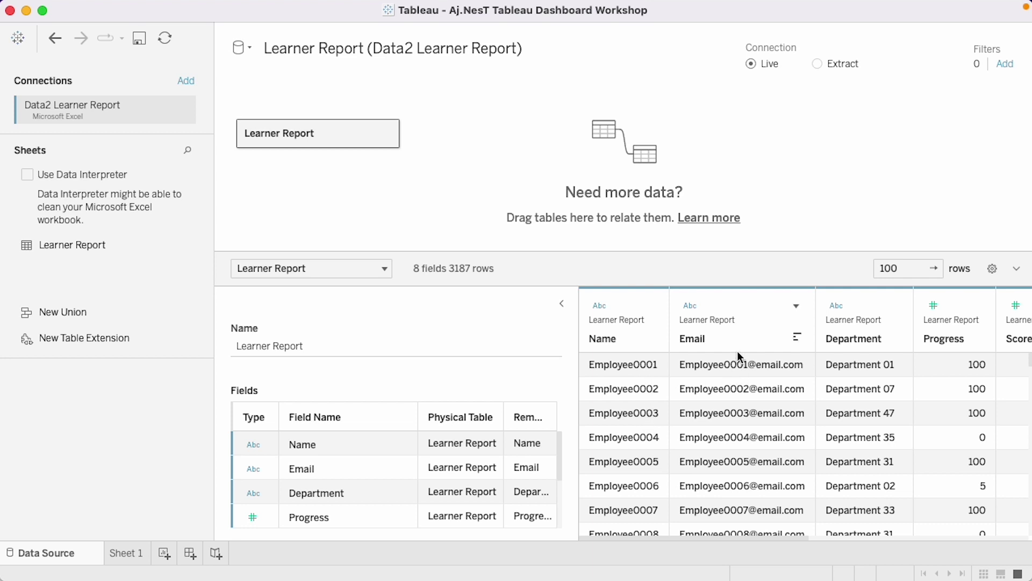
pyautogui.hscroll(4, 737, 350)
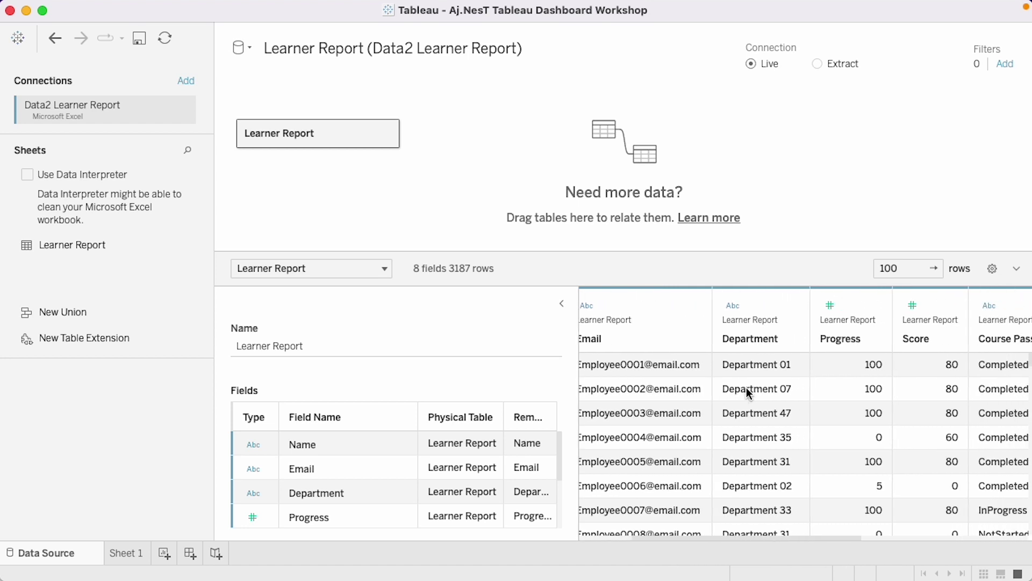
pyautogui.hscroll(3, 746, 388)
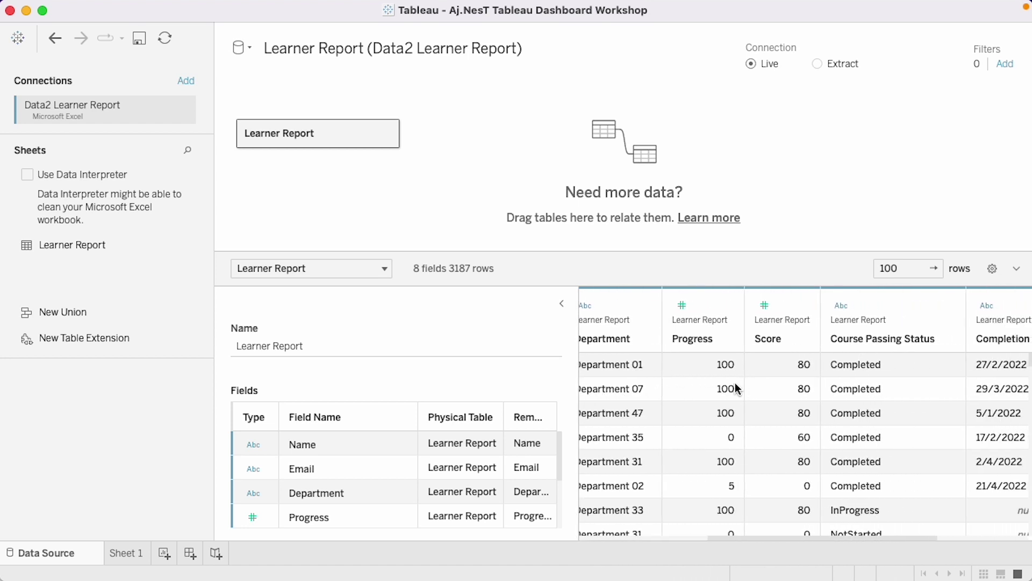
pyautogui.hscroll(4, 705, 391)
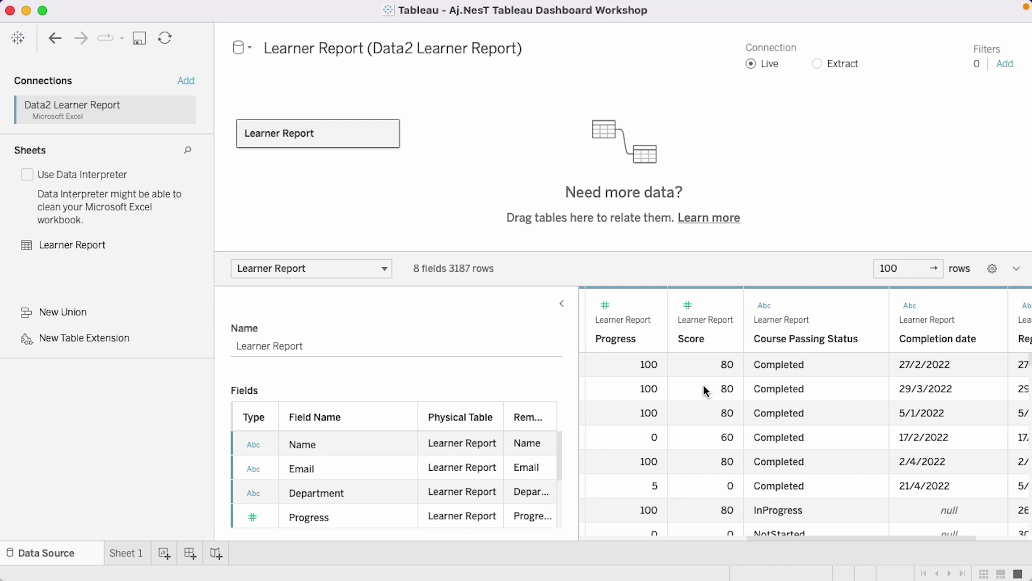
pyautogui.hscroll(1, 724, 383)
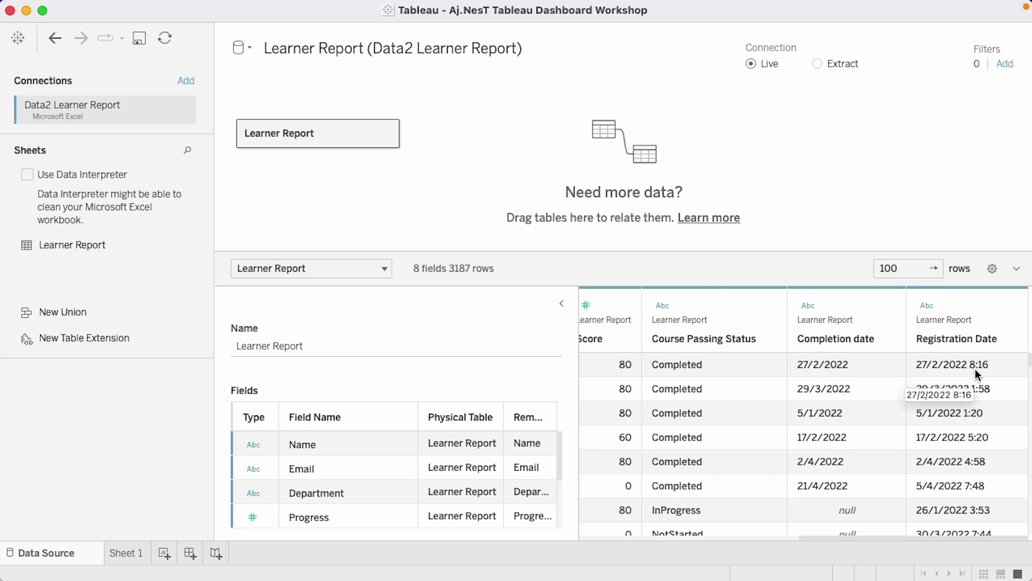
pyautogui.hscroll(-10, 769, 377)
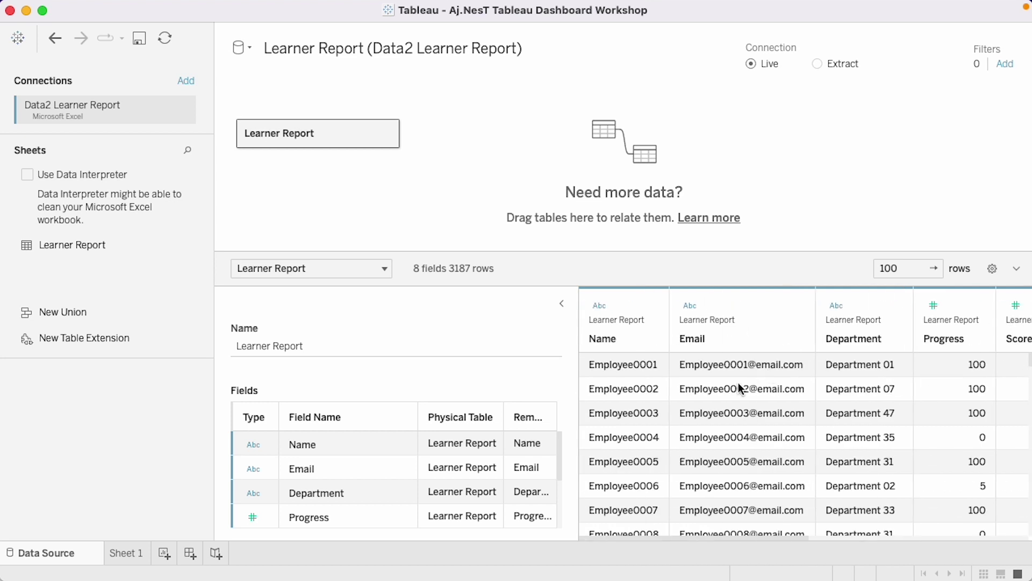
# - In Sheet 1, widen the Data pane to fit the full data source names and compare the measures of Learner Report and LMS Data
pyautogui.click(128, 553)
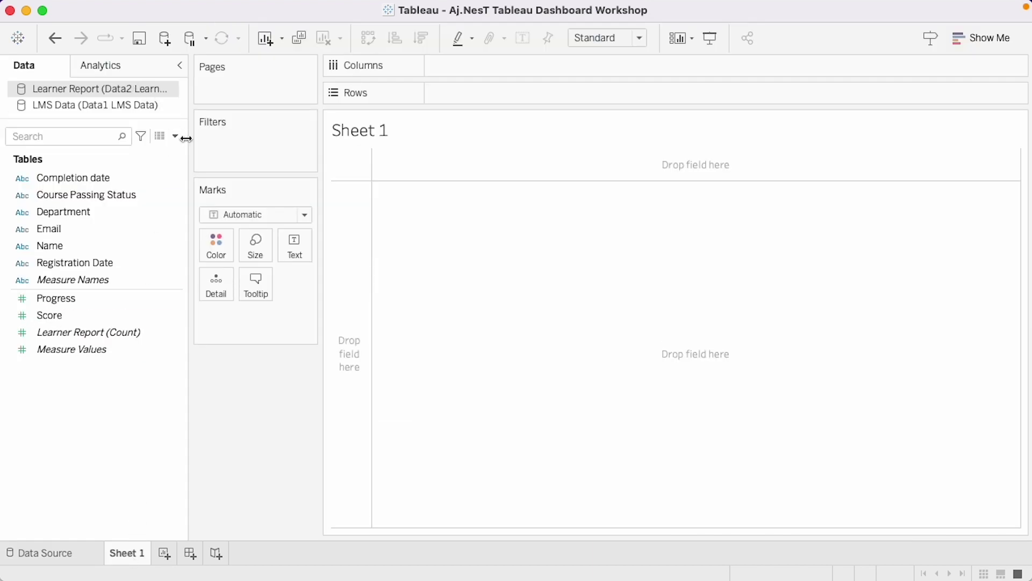
pyautogui.moveTo(190, 141); pyautogui.dragTo(225, 154)
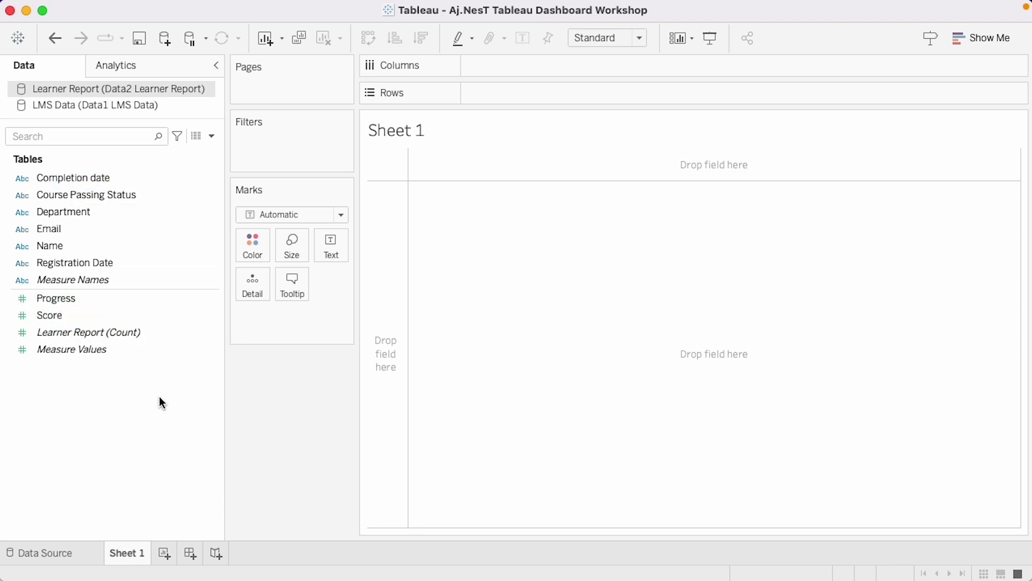
pyautogui.click(122, 105)
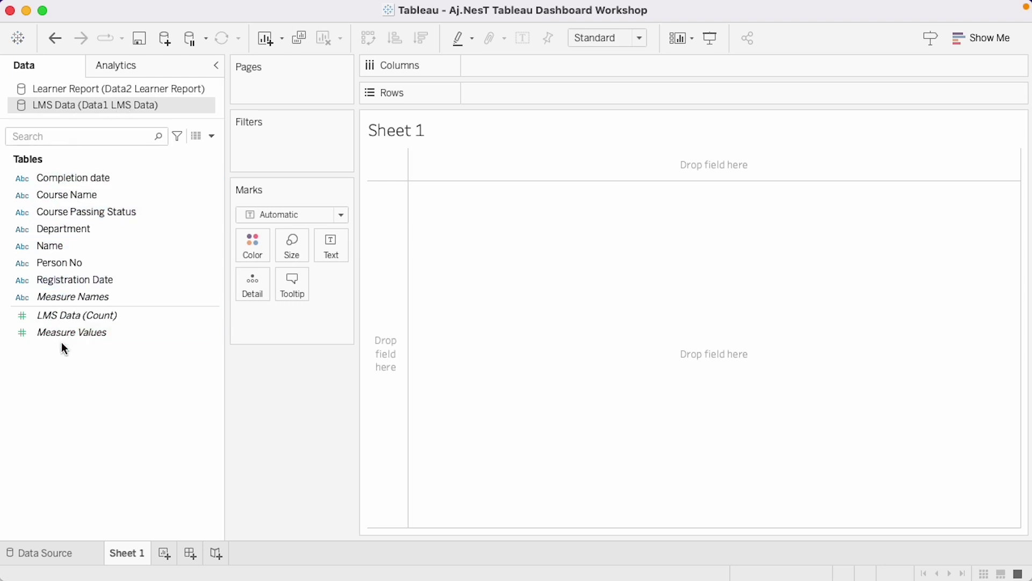
pyautogui.click(142, 90)
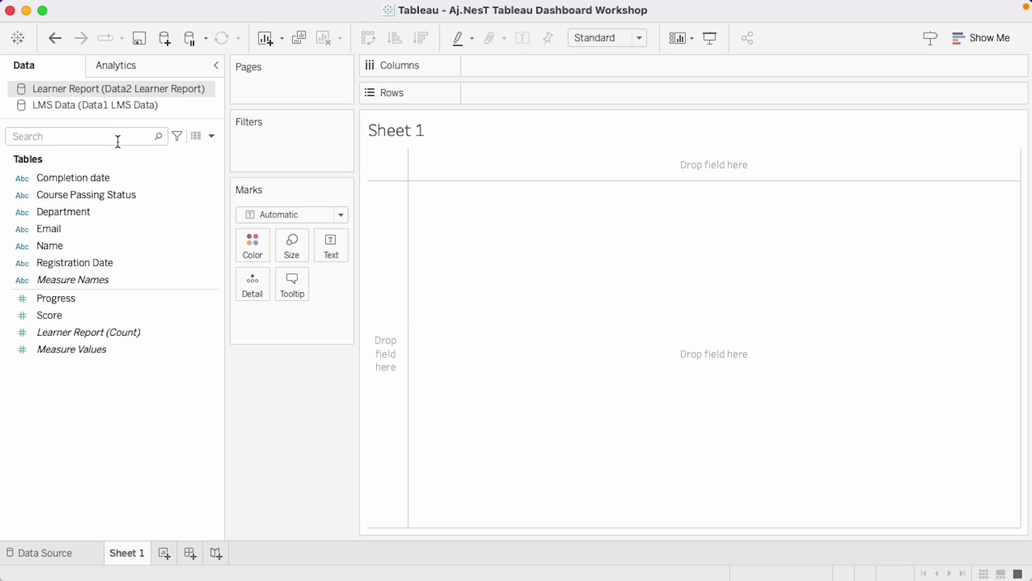
pyautogui.click(127, 105)
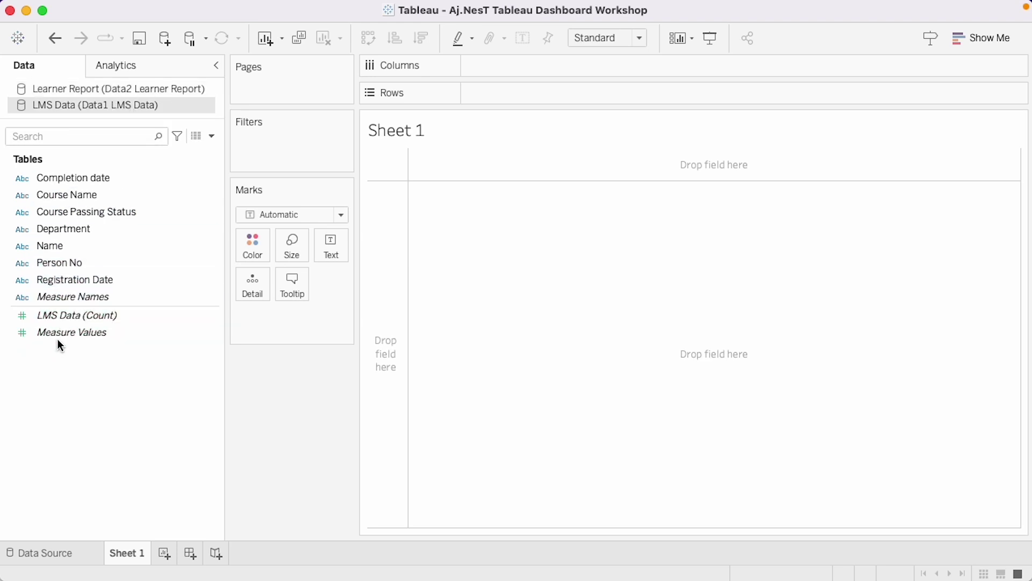
# - Compare the dimension fields shared by Learner Report and LMS Data, such as Name, Department and Registration Date
pyautogui.click(140, 89)
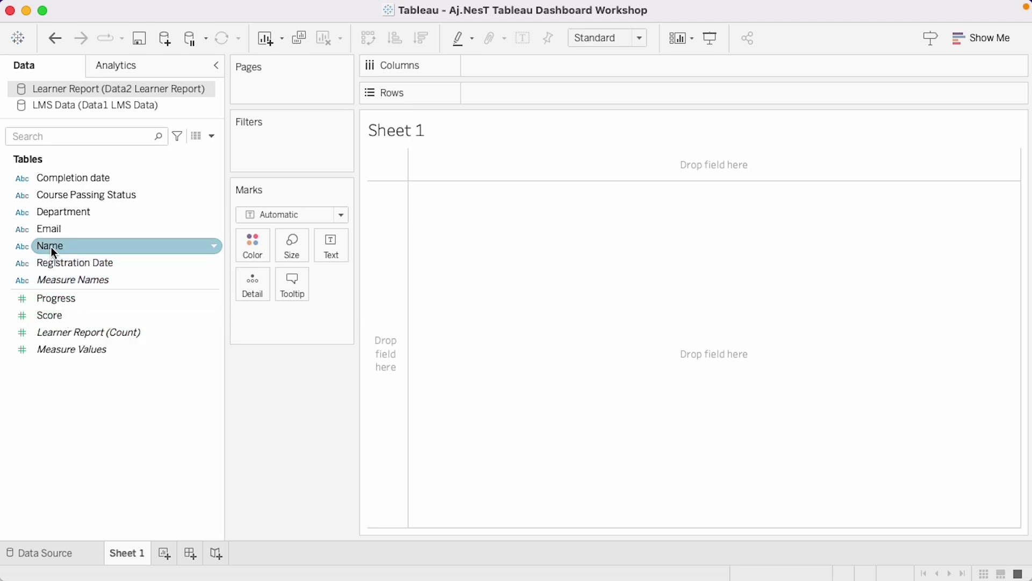
pyautogui.click(112, 105)
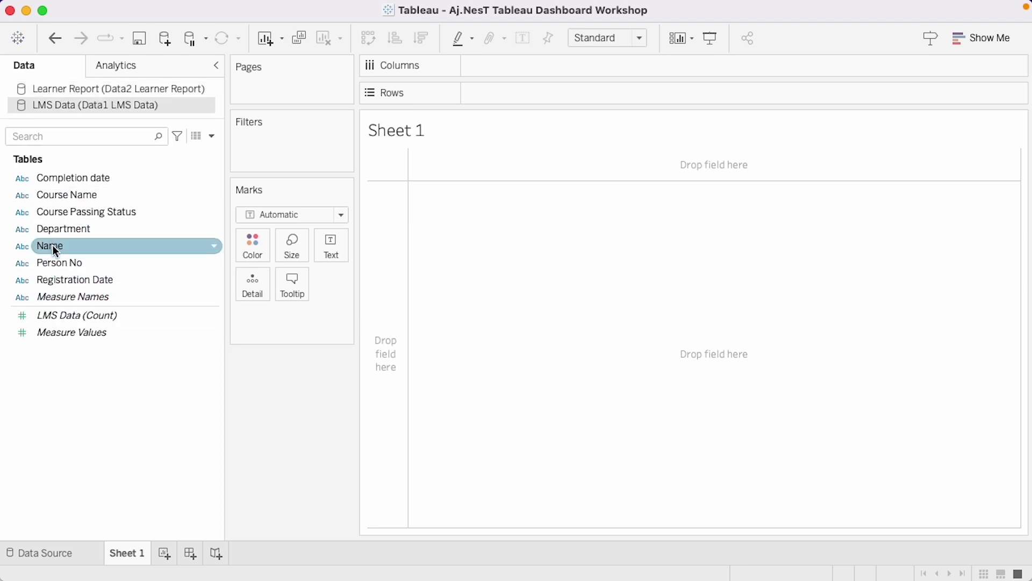
pyautogui.click(119, 88)
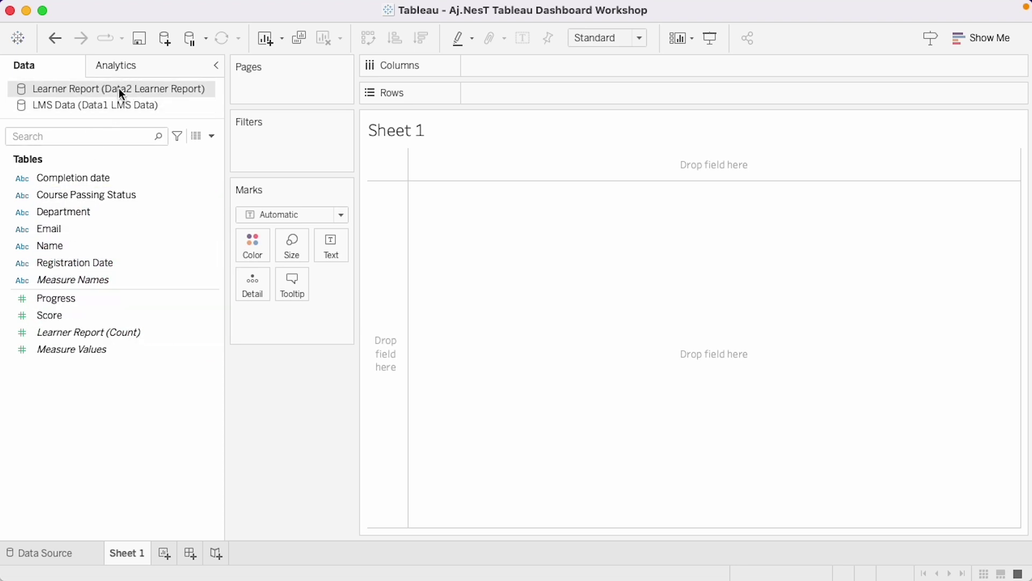
pyautogui.click(90, 105)
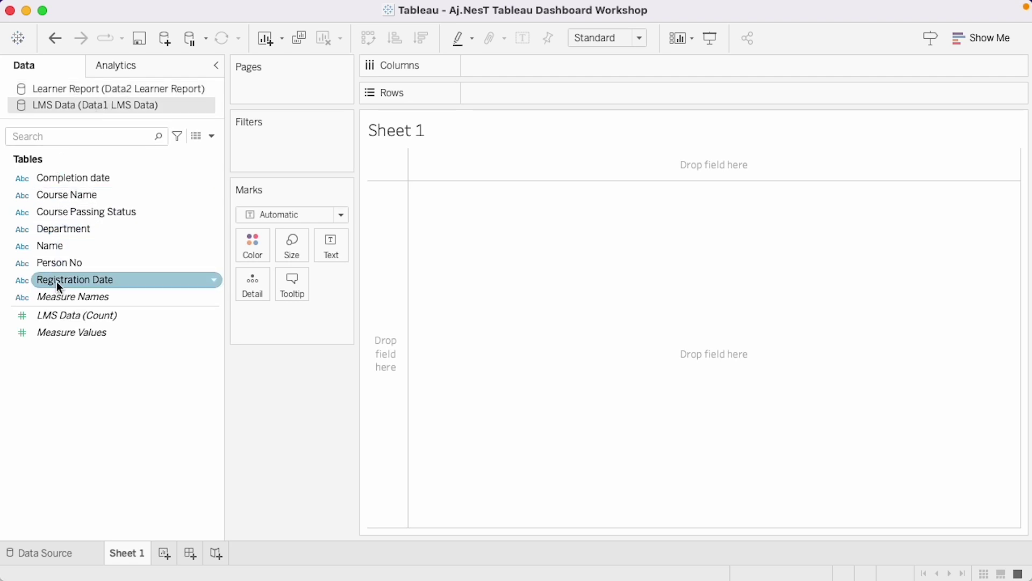
pyautogui.click(88, 88)
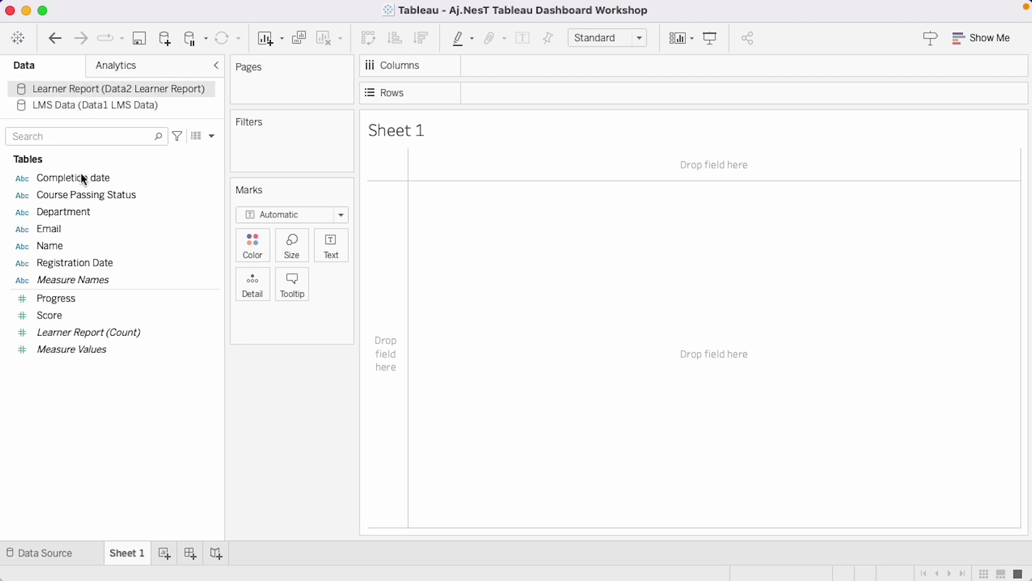
pyautogui.click(123, 106)
pyautogui.click(66, 233)
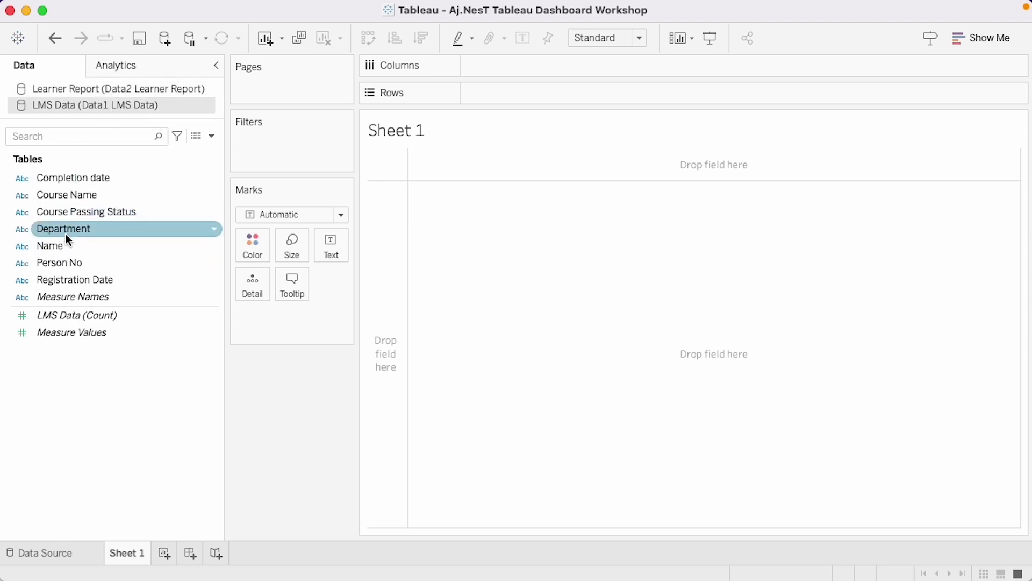
pyautogui.click(67, 246)
pyautogui.click(108, 88)
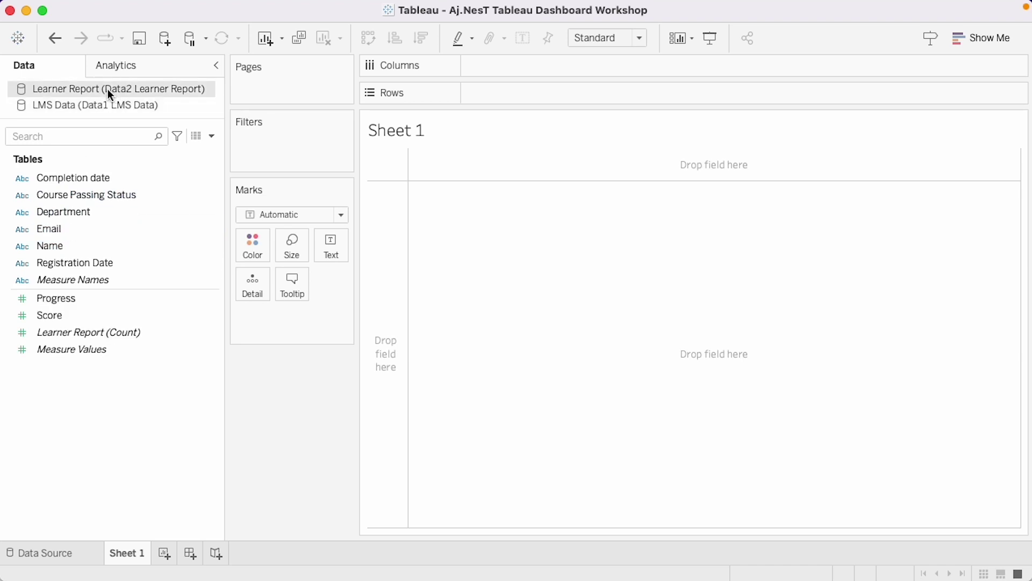
# - Return to the data source view and connect to the Excel workbook Data3 Employee Data.xlsx as another data source
pyautogui.click(44, 552)
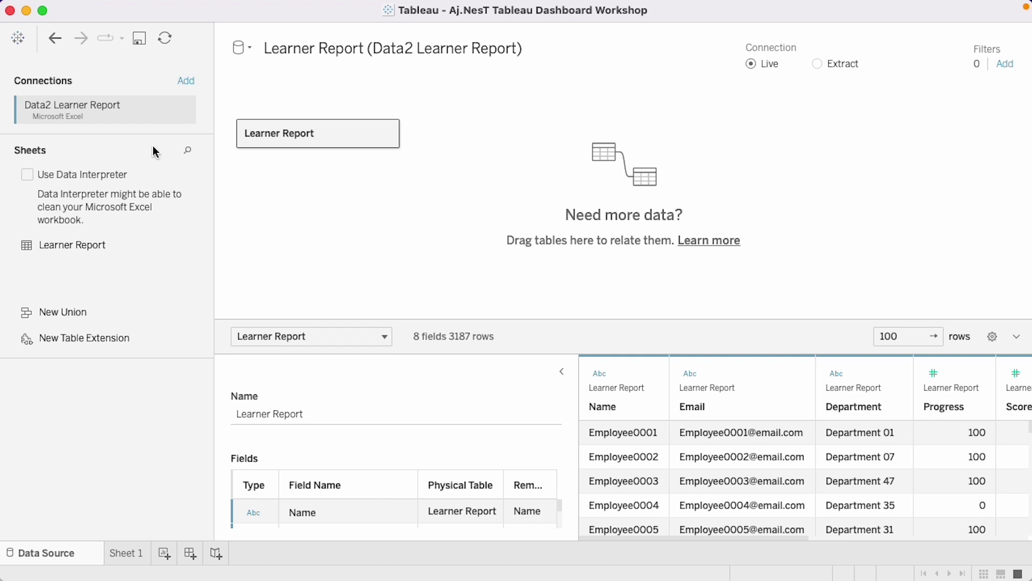
pyautogui.click(17, 39)
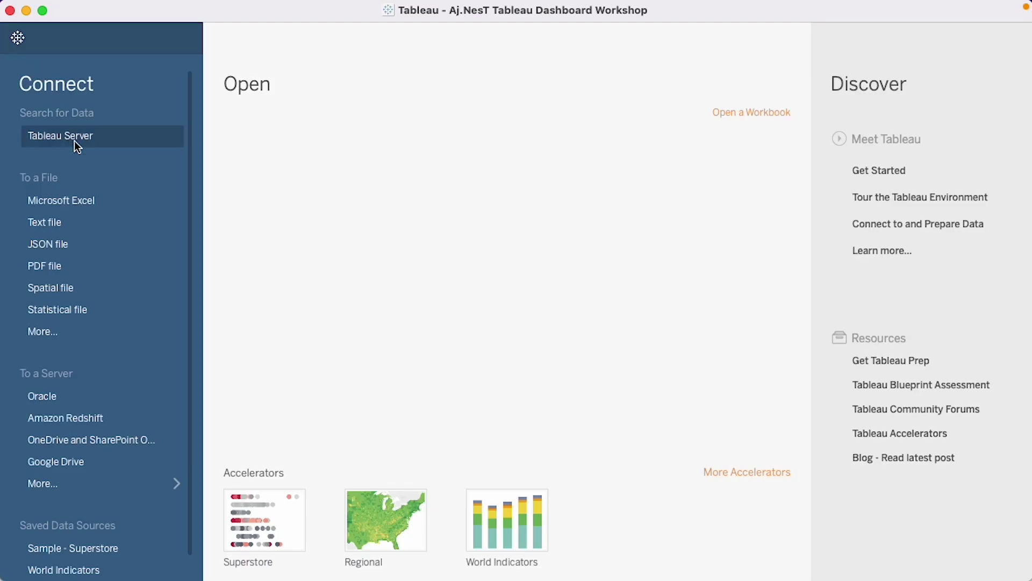
pyautogui.click(139, 208)
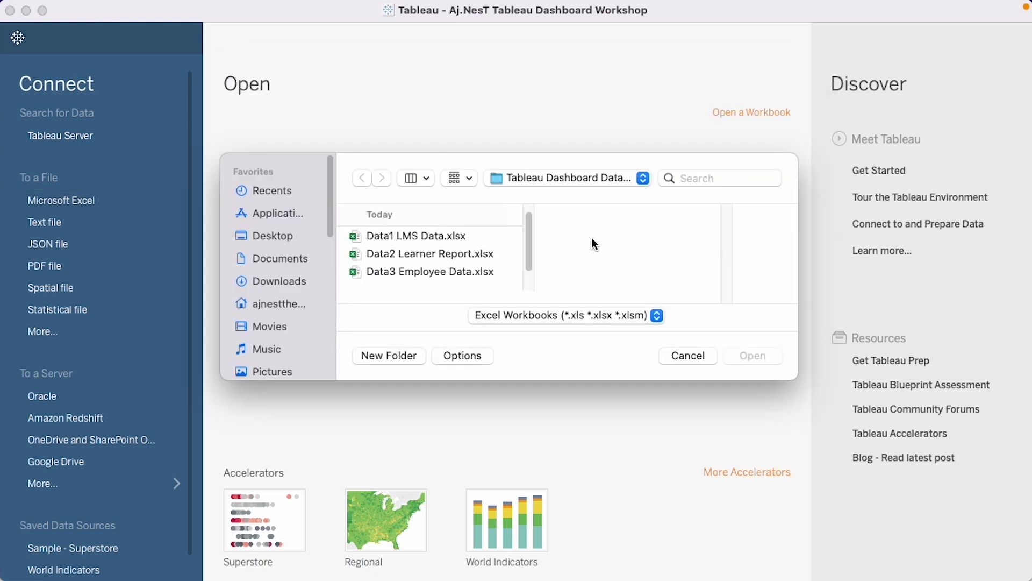
pyautogui.click(439, 275)
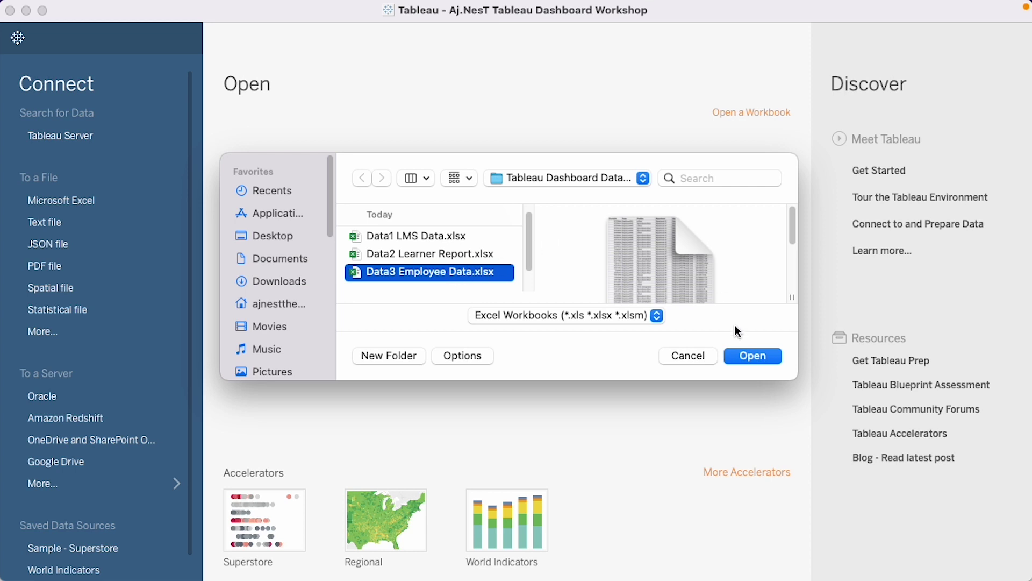
pyautogui.click(752, 357)
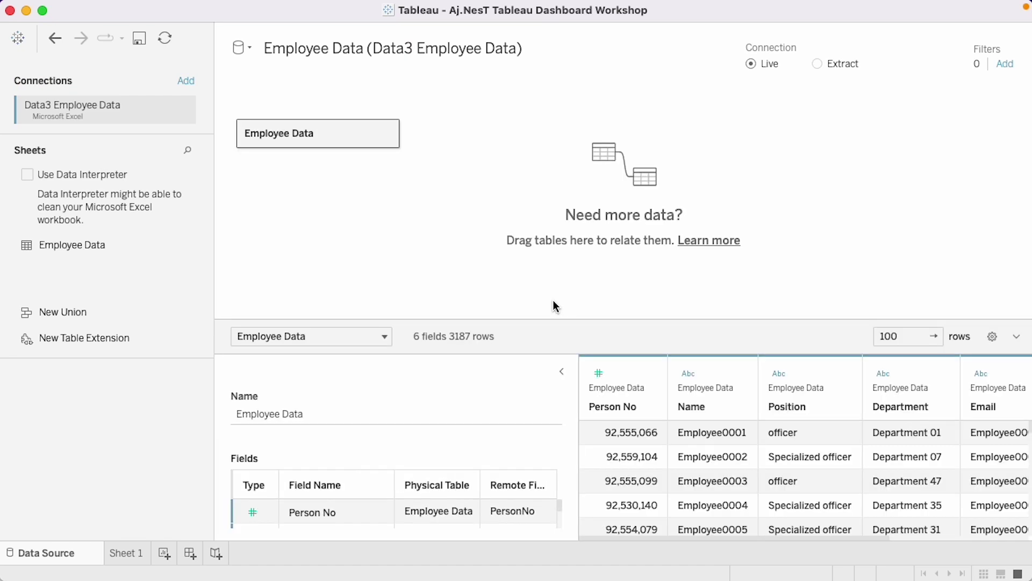
# - Enlarge the Employee Data preview and change the Person No field's data type to String
pyautogui.moveTo(512, 320); pyautogui.dragTo(515, 244)
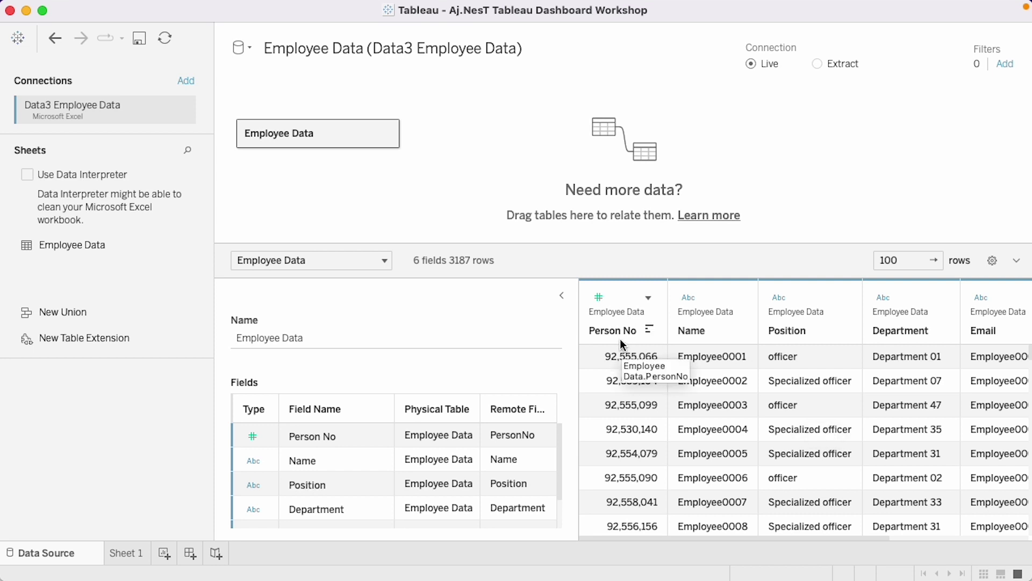
pyautogui.click(599, 299)
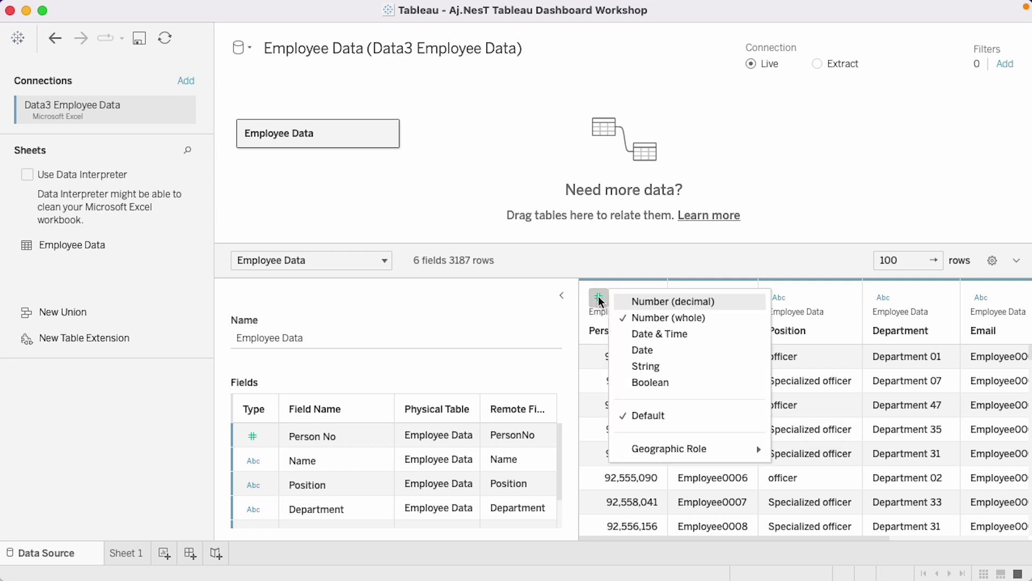
pyautogui.click(677, 370)
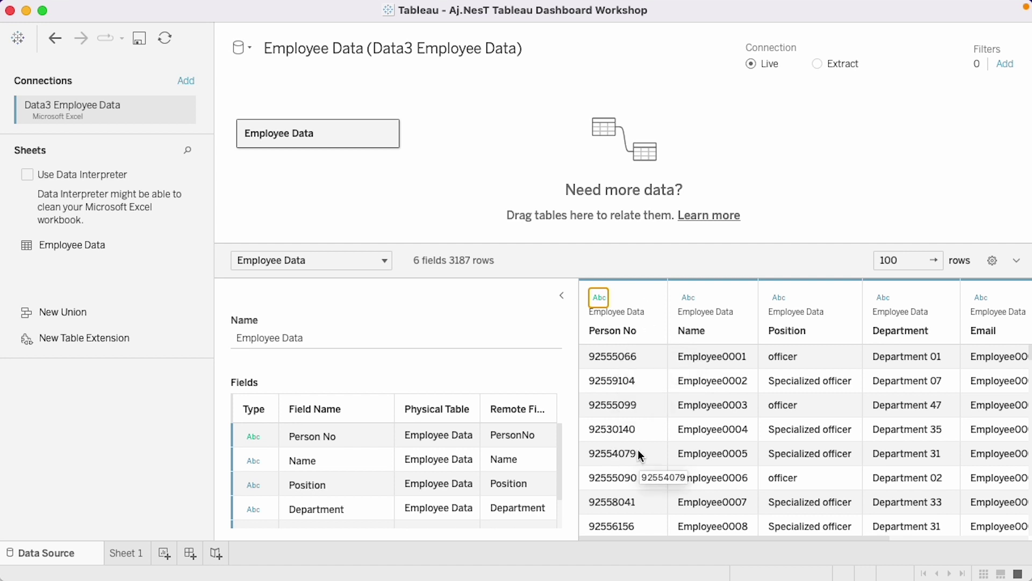
# - Review the Position column and its neighbouring columns in the Employee Data preview
pyautogui.hscroll(4, 715, 419)
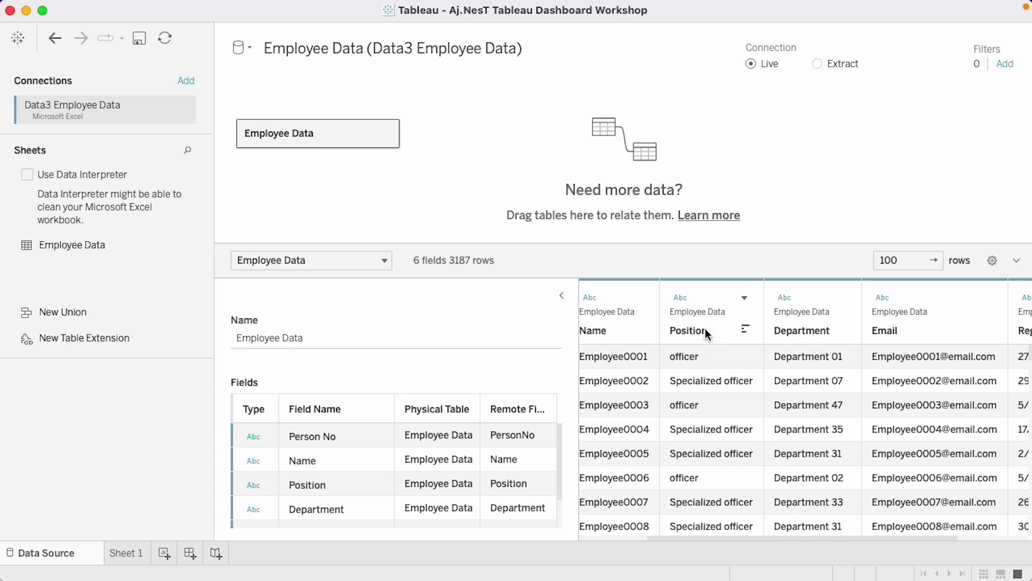
pyautogui.scroll(-15, 714, 396)
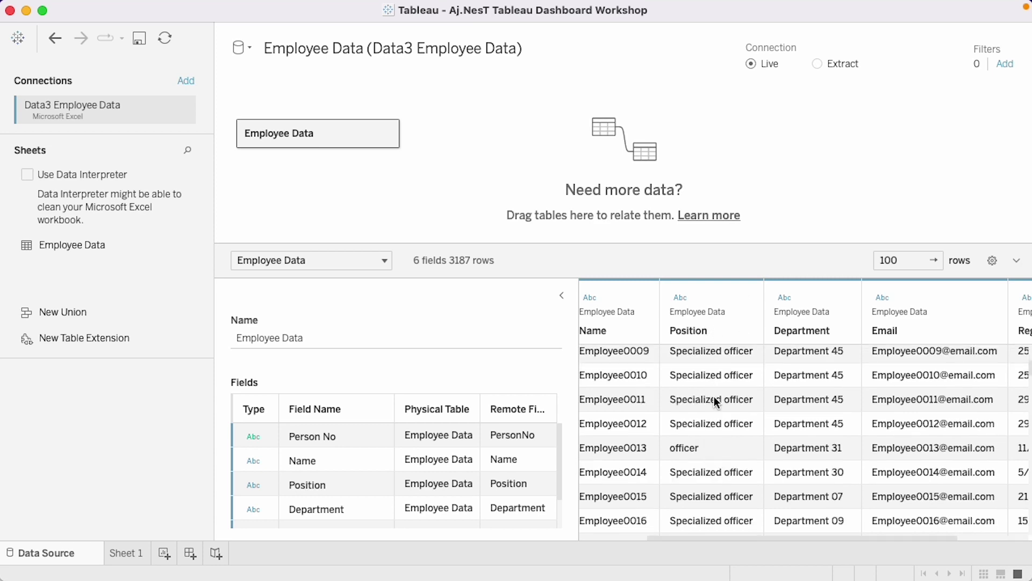
pyautogui.scroll(15, 718, 486)
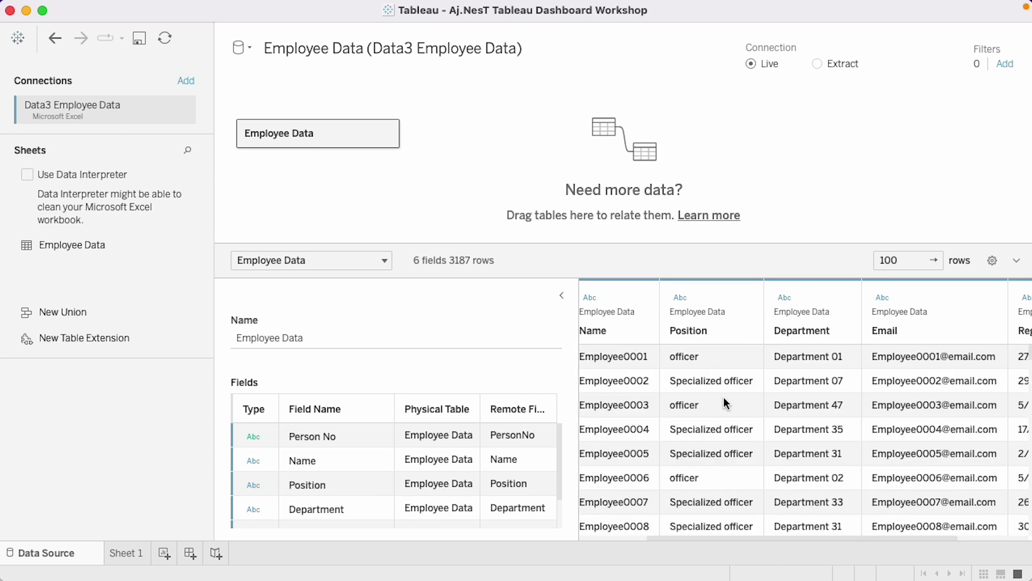
# - Open Sheet 1 and convert the Employee Data source's Person No field from a measure to a dimension
pyautogui.hscroll(2, 724, 398)
pyautogui.hscroll(-6, 724, 400)
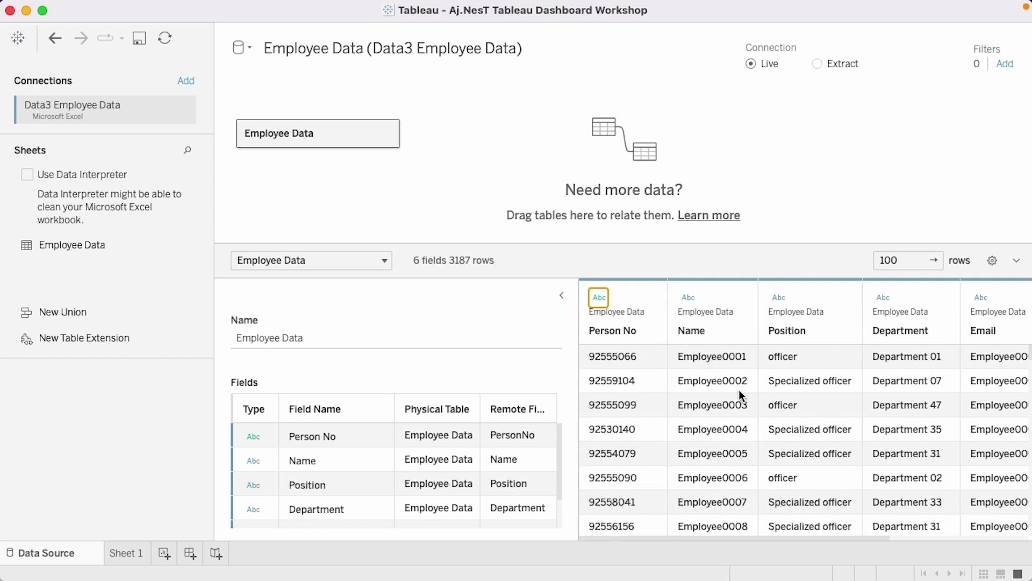
pyautogui.click(126, 552)
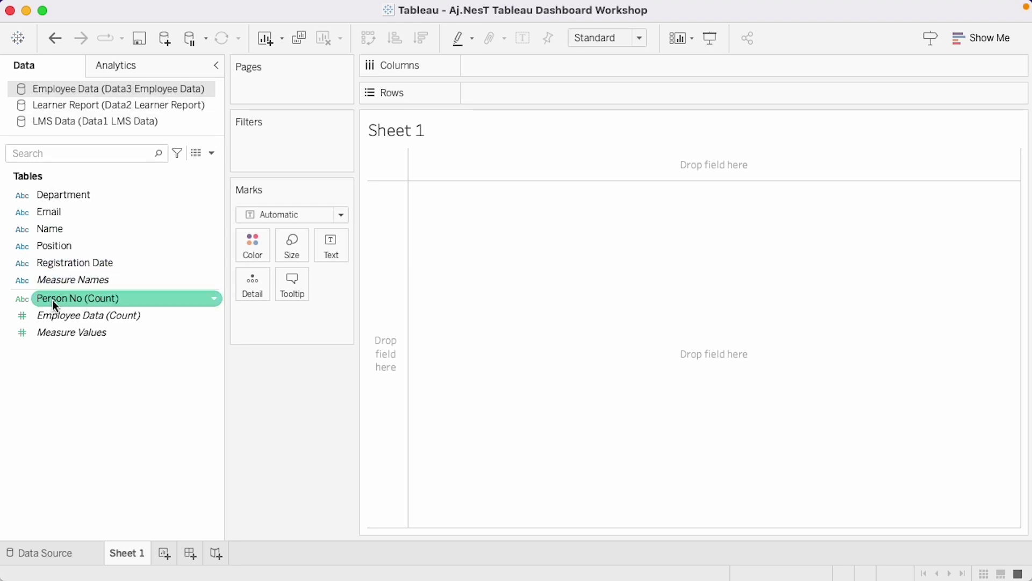
pyautogui.moveTo(52, 299); pyautogui.dragTo(79, 238)
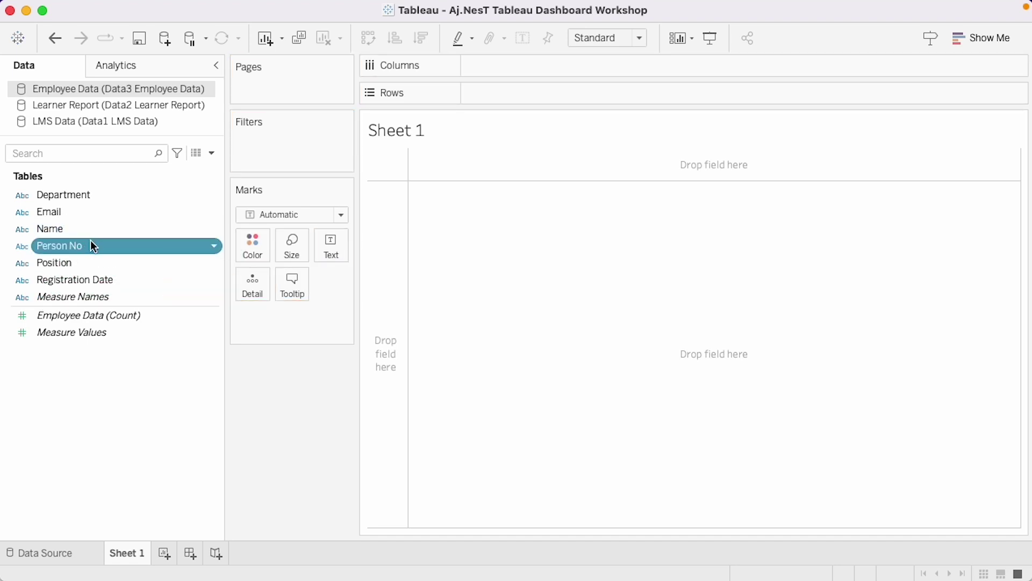
pyautogui.click(158, 365)
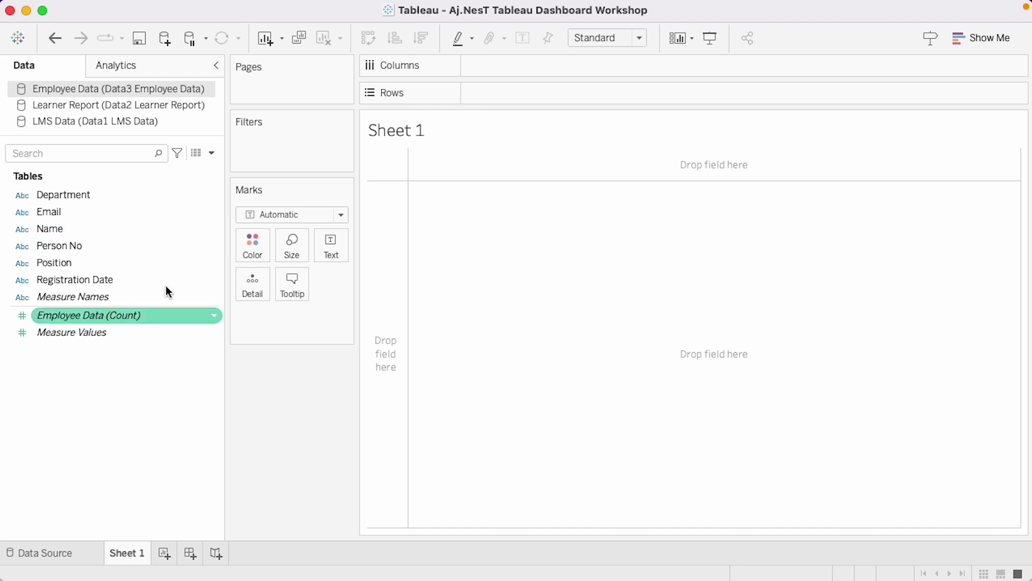
# - Rename the LMS Data (Data1 LMS Data) data source as Data1 LMS Data
pyautogui.click(137, 119)
pyautogui.click(139, 107)
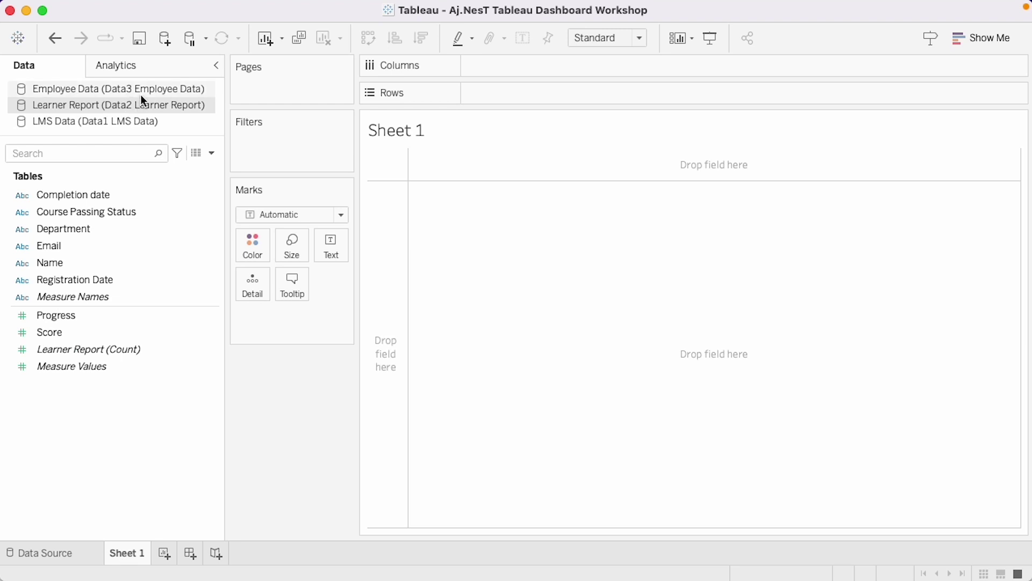
pyautogui.click(141, 92)
pyautogui.click(136, 121)
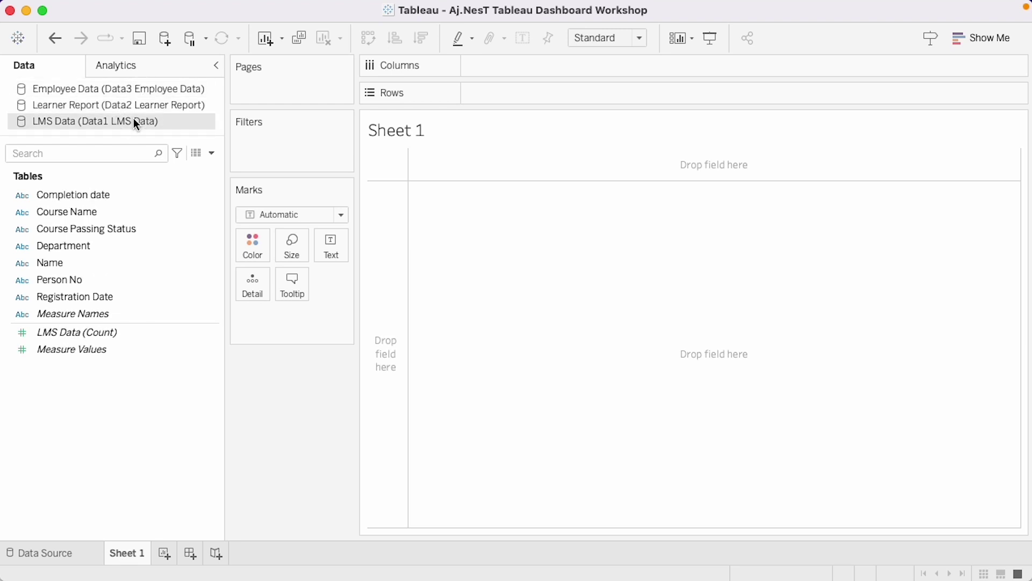
pyautogui.rightClick(143, 122)
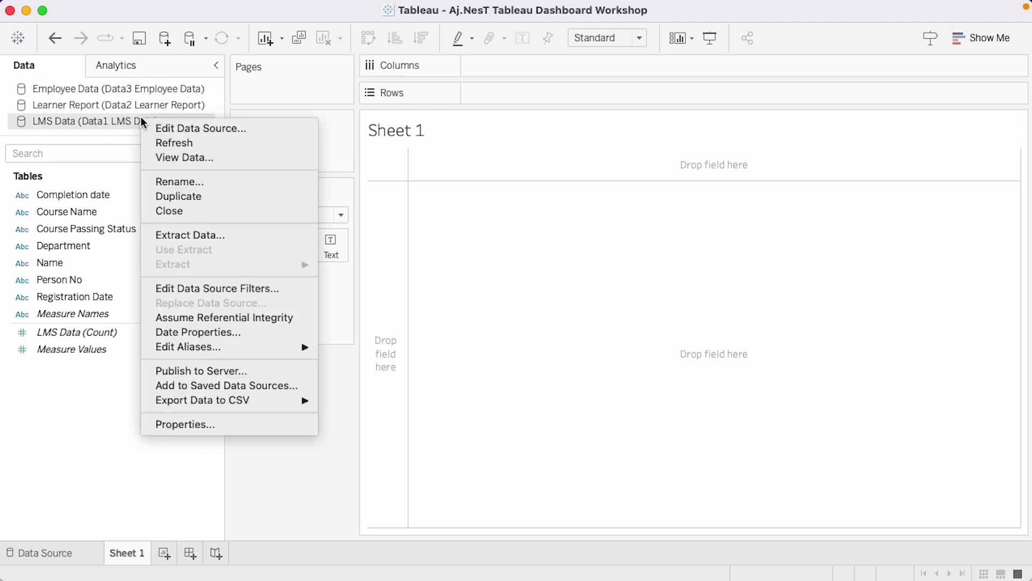
pyautogui.click(218, 180)
pyautogui.click(449, 289)
pyautogui.moveTo(449, 289); pyautogui.dragTo(376, 288)
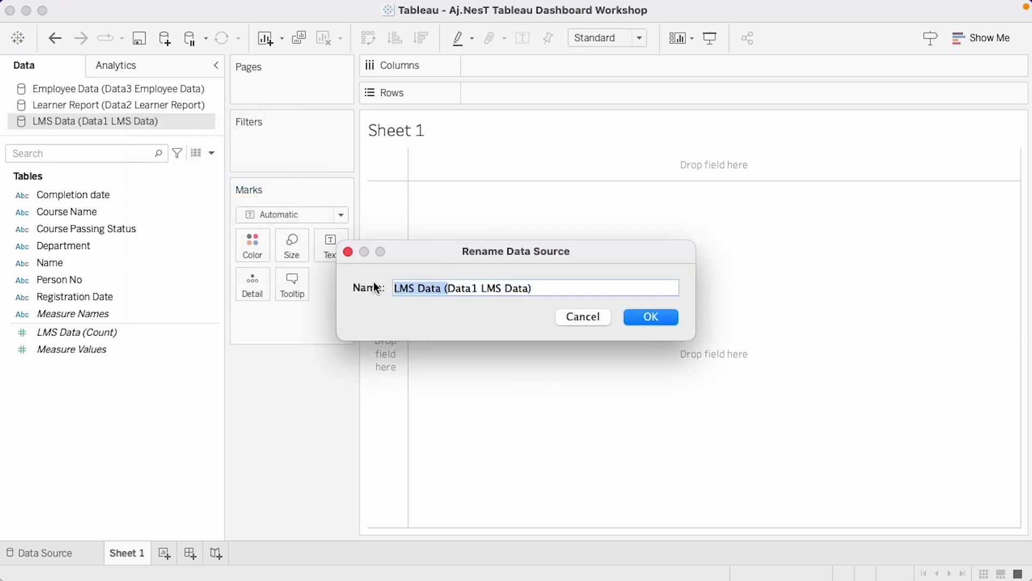
pyautogui.press('BackSpace')
pyautogui.press('BackSpace')
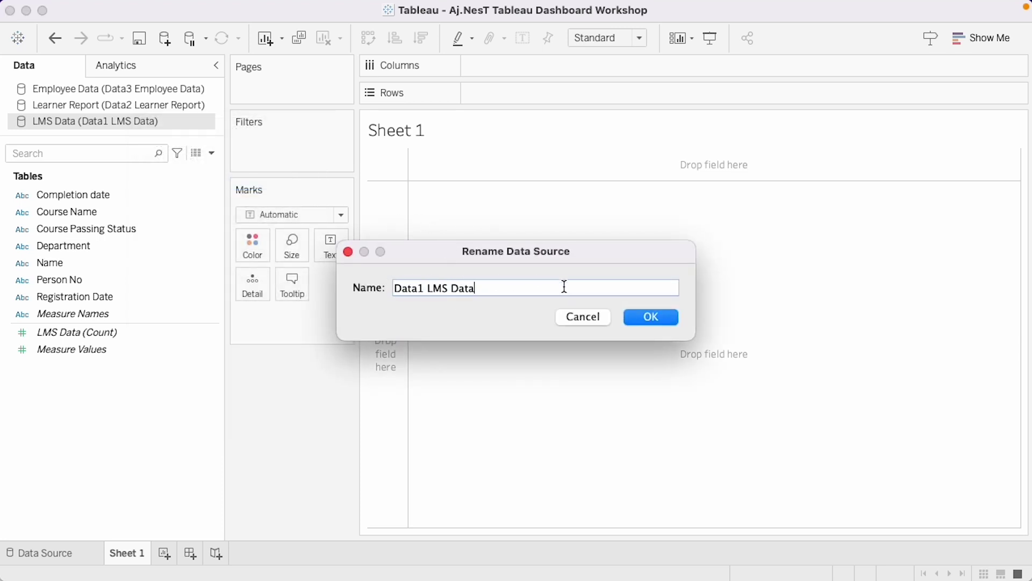
pyautogui.click(664, 321)
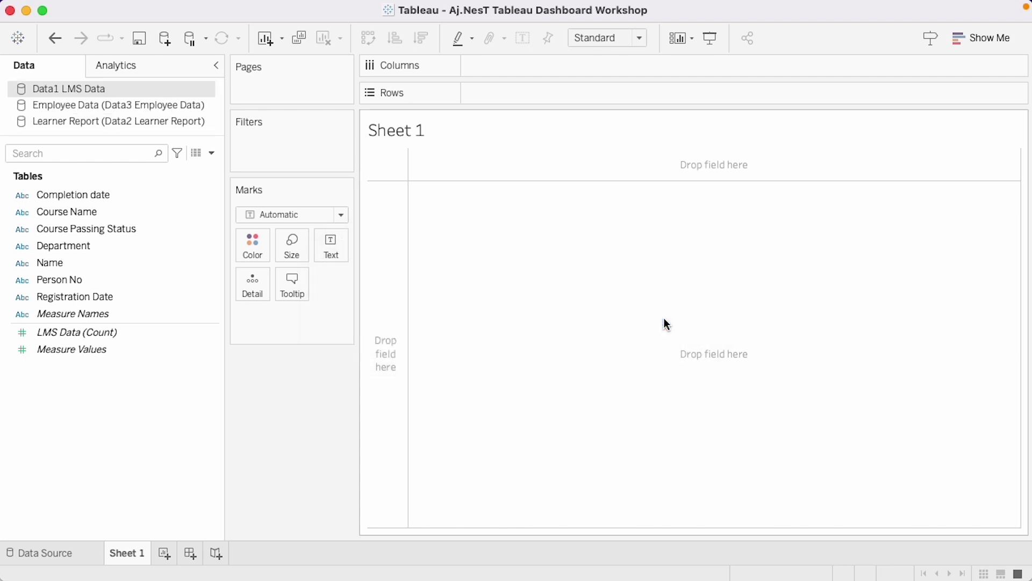
# - Rename the Learner Report (Data2 Learner Report) data source as Data2 Learner Report
pyautogui.rightClick(161, 122)
pyautogui.click(265, 185)
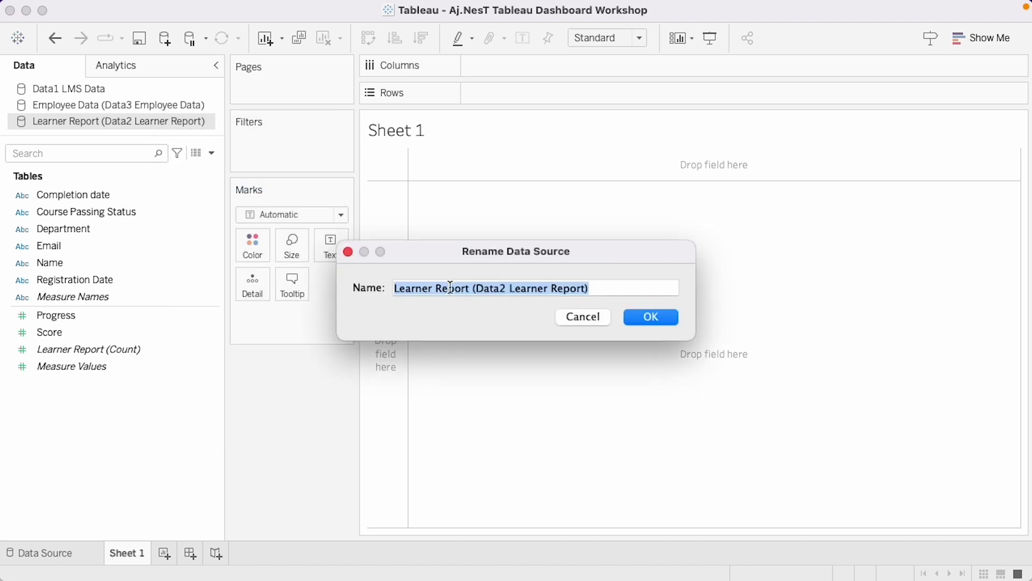
pyautogui.click(476, 288)
pyautogui.moveTo(476, 288); pyautogui.dragTo(350, 285)
pyautogui.press('BackSpace')
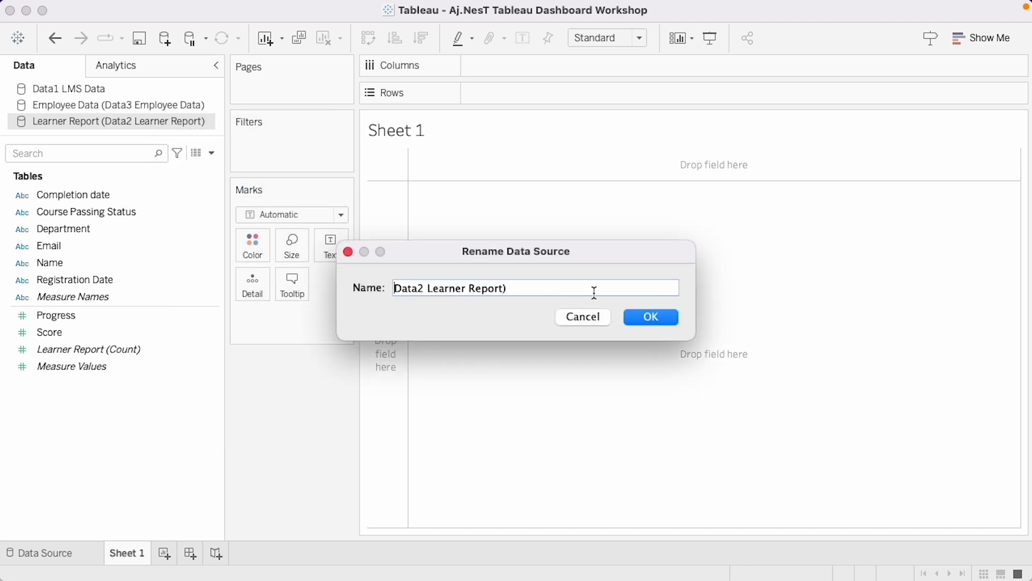
pyautogui.click(594, 290)
pyautogui.press('BackSpace')
pyautogui.click(651, 317)
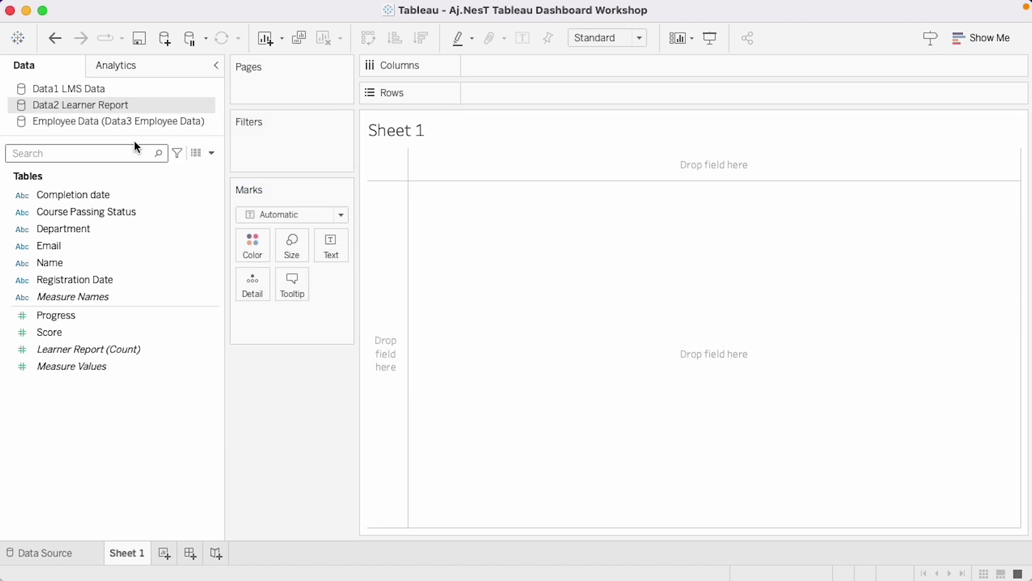
# - Rename the Employee Data (Data3 Employee Data) data source as Data3 Employee Data
pyautogui.rightClick(106, 121)
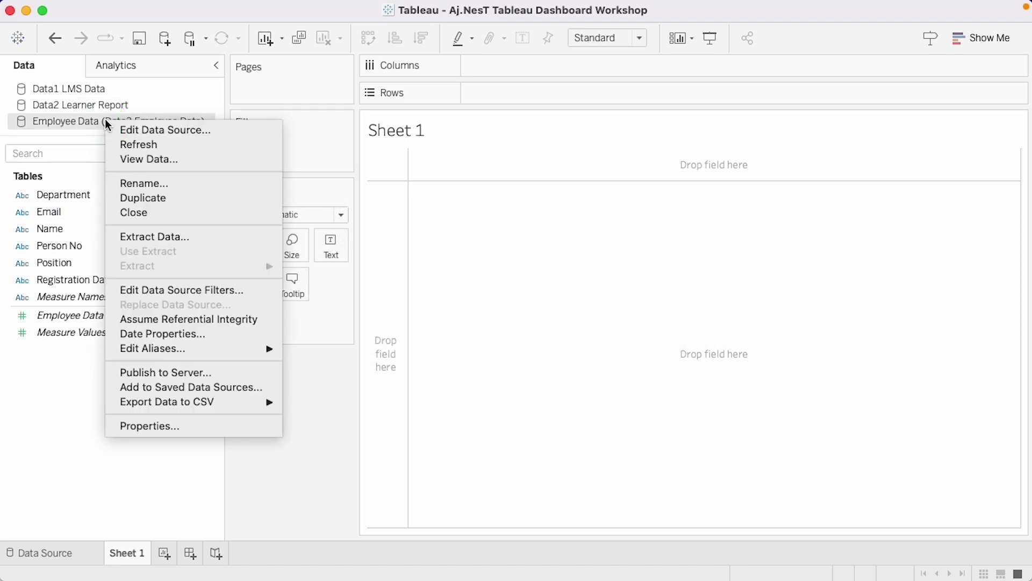
pyautogui.click(192, 185)
pyautogui.click(446, 289)
pyautogui.moveTo(479, 290); pyautogui.dragTo(317, 283)
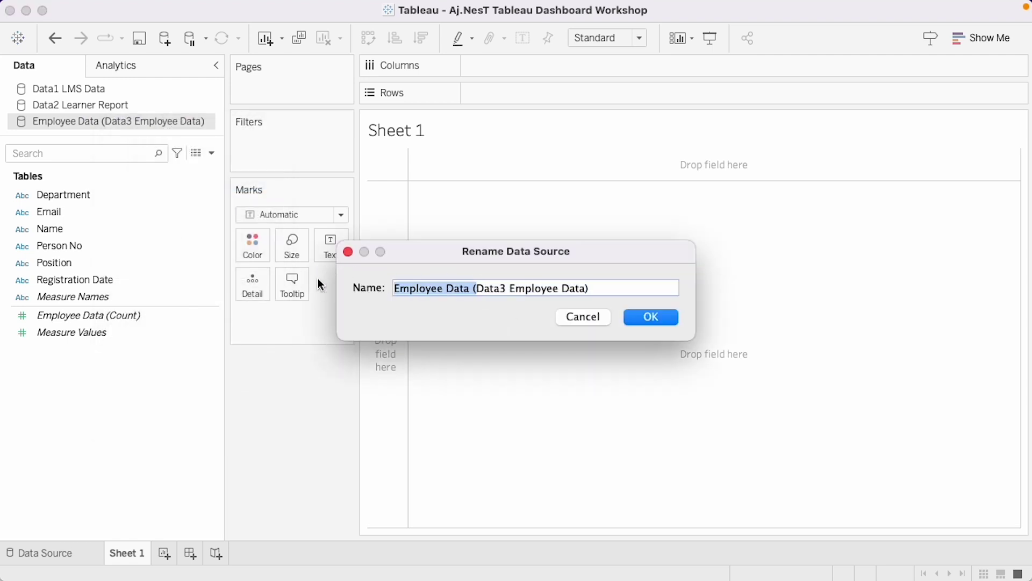
pyautogui.press('BackSpace')
pyautogui.click(549, 288)
pyautogui.press('BackSpace')
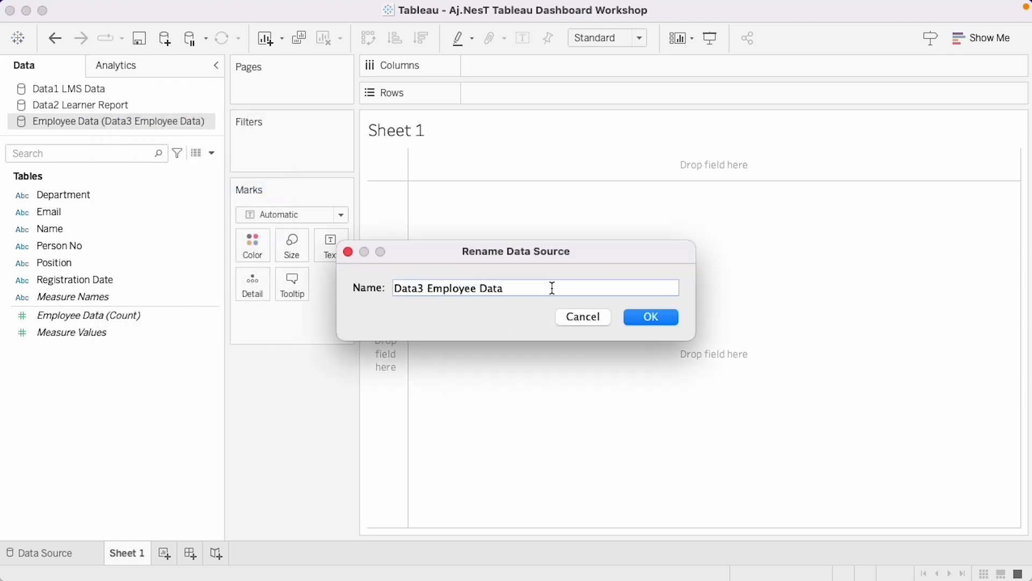
pyautogui.click(656, 326)
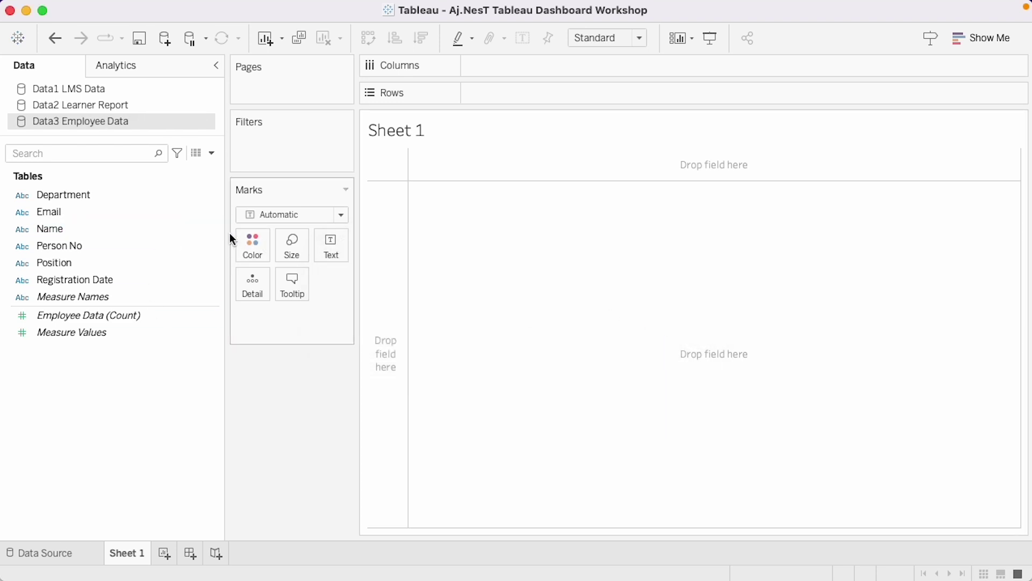
# - Narrow the list of data sources and fields, and select Data1 LMS Data to display its fields
pyautogui.moveTo(227, 235); pyautogui.dragTo(173, 229)
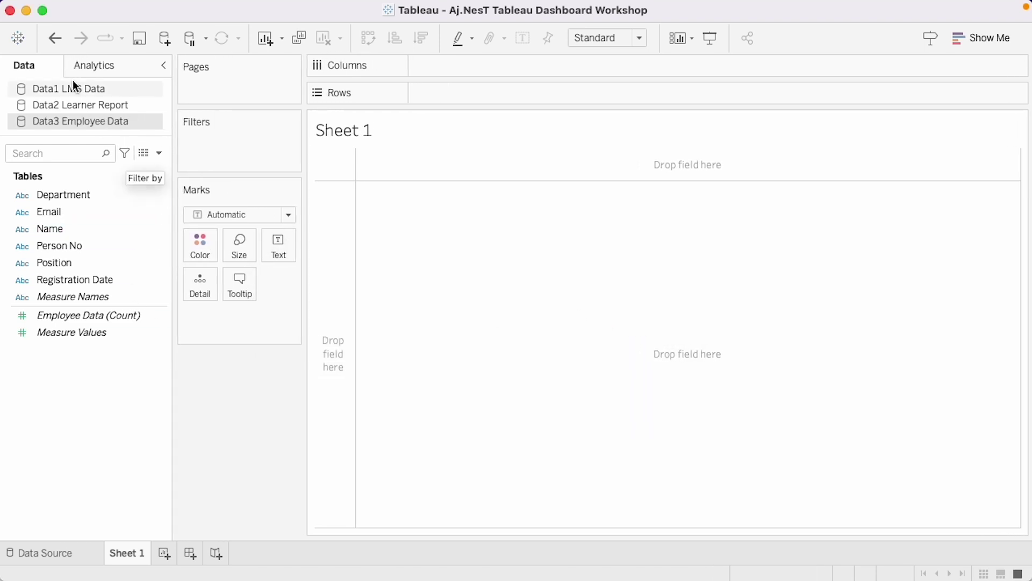
pyautogui.click(88, 91)
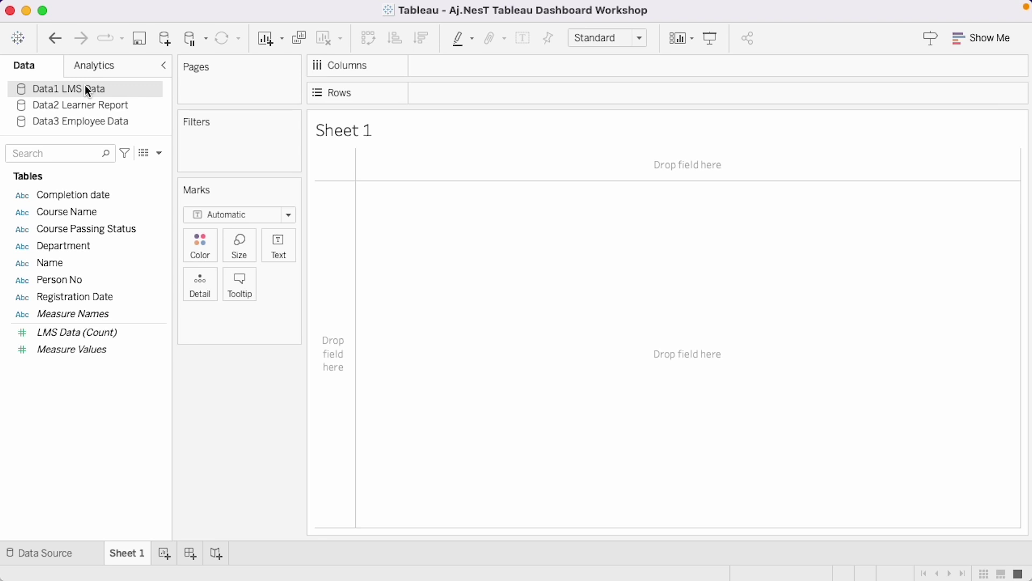